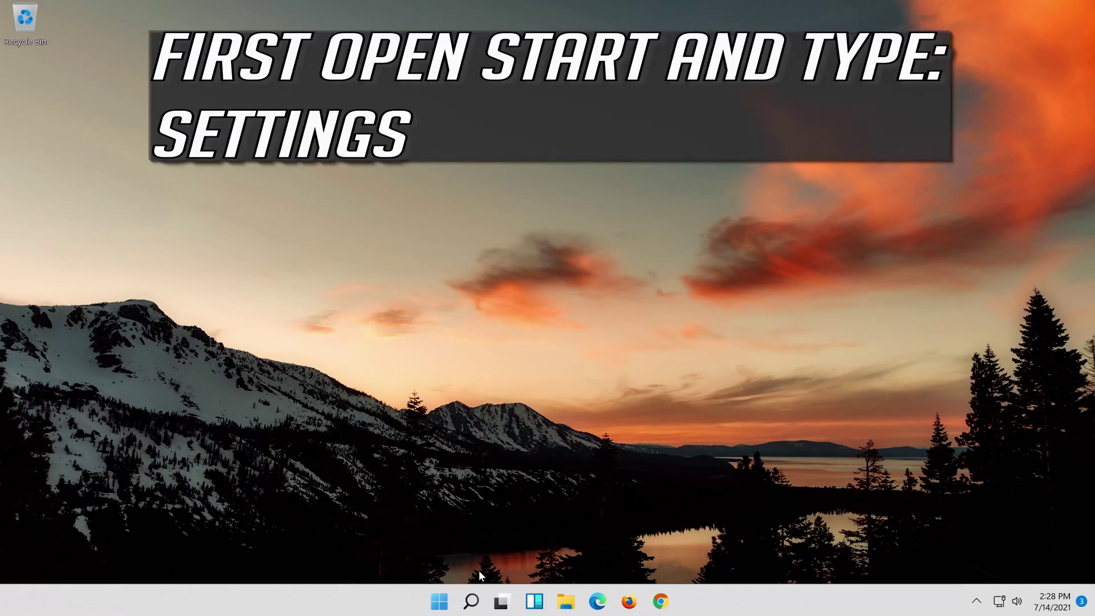
- Search Windows for 'settings' and launch the Settings app from Best match
click(471, 605)
text(settings)
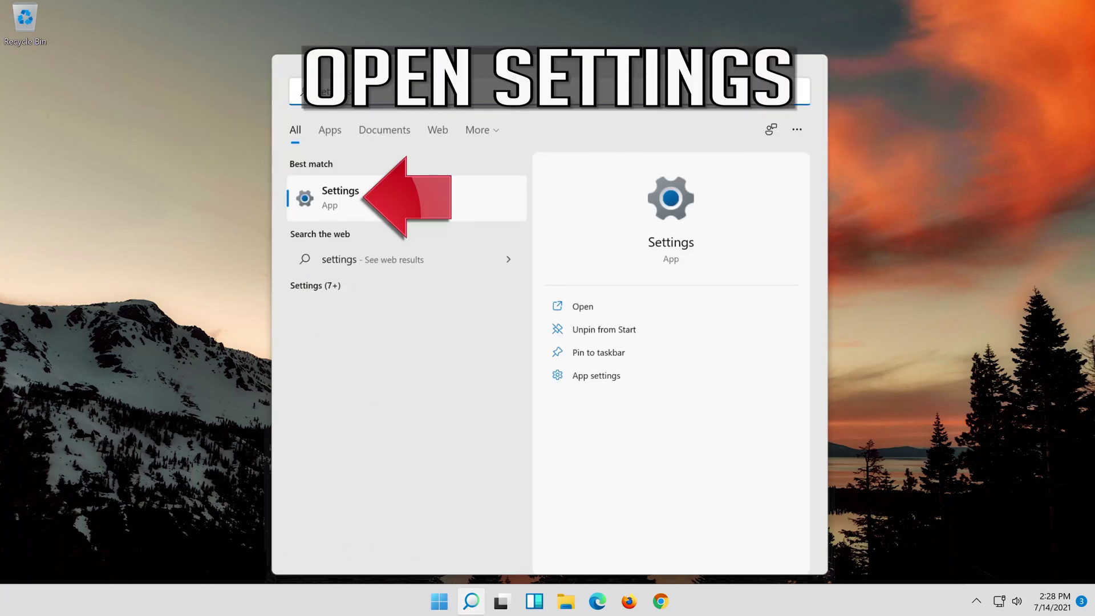
click(401, 203)
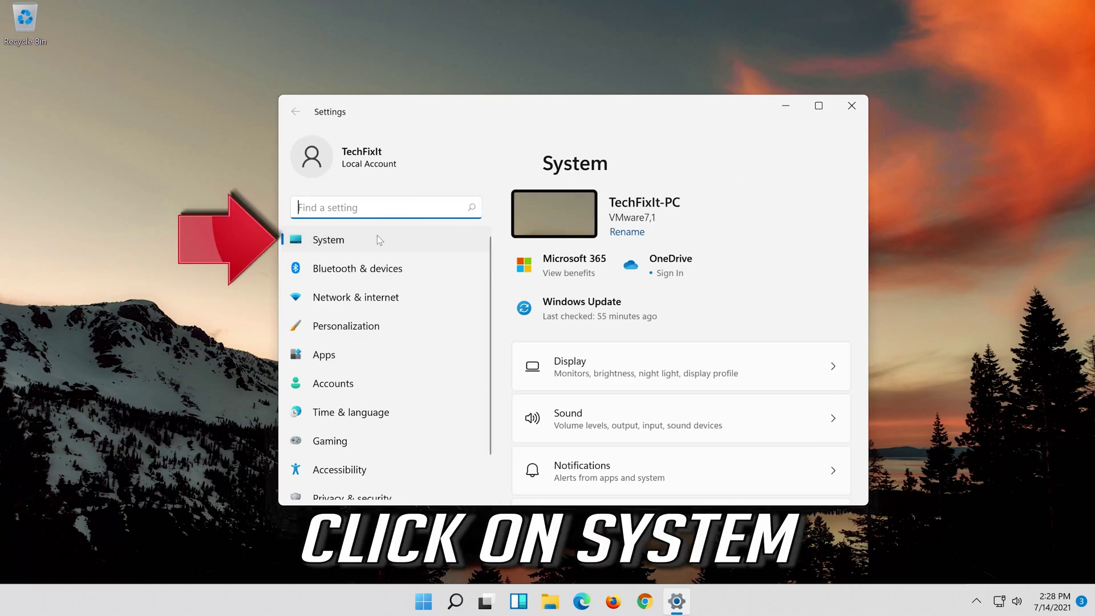
- Go to the System category in Settings and open its Troubleshoot page
click(365, 244)
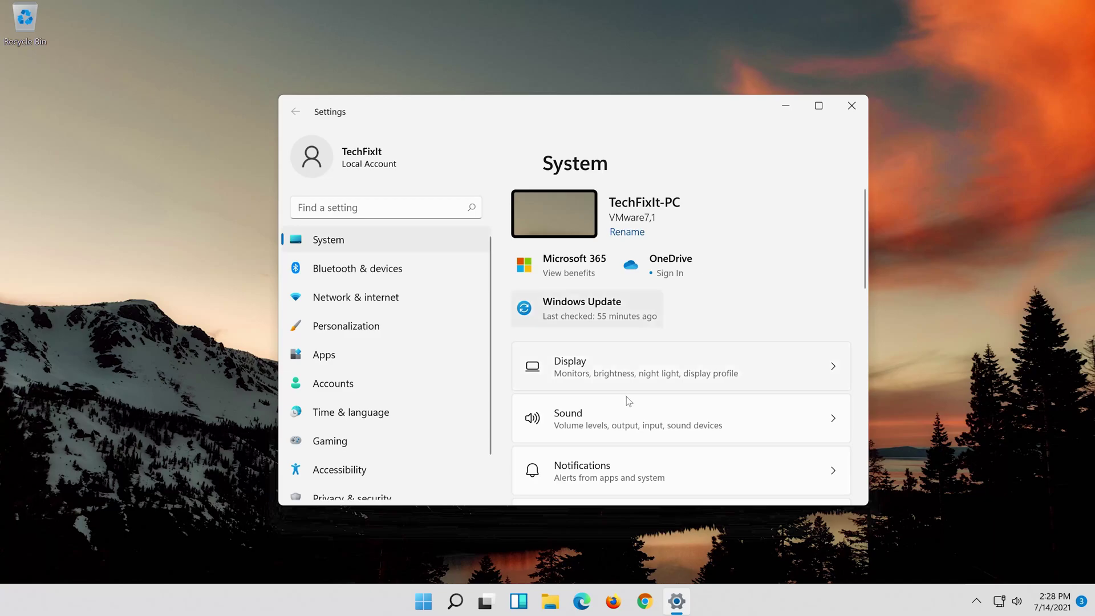
scroll(625, 399, down, 8)
scroll(621, 407, down, 4)
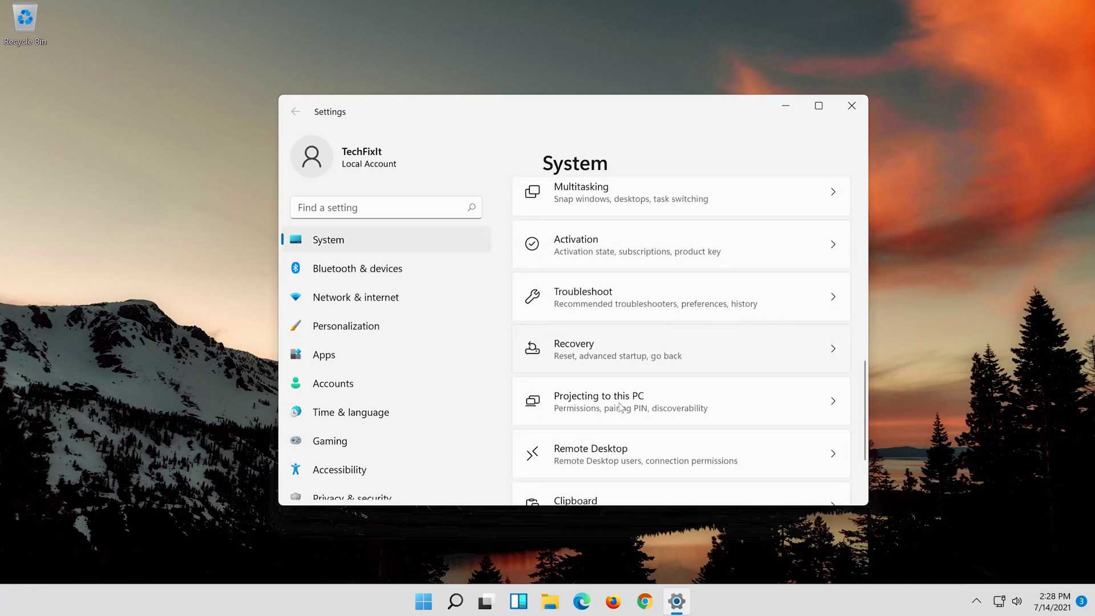
scroll(621, 407, up, 2)
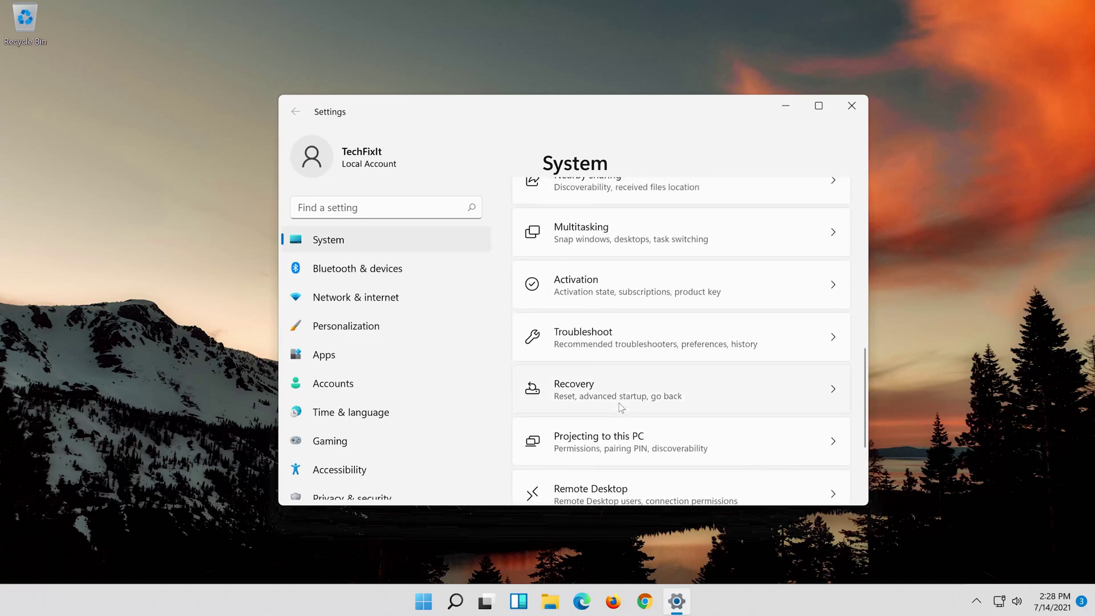
click(680, 343)
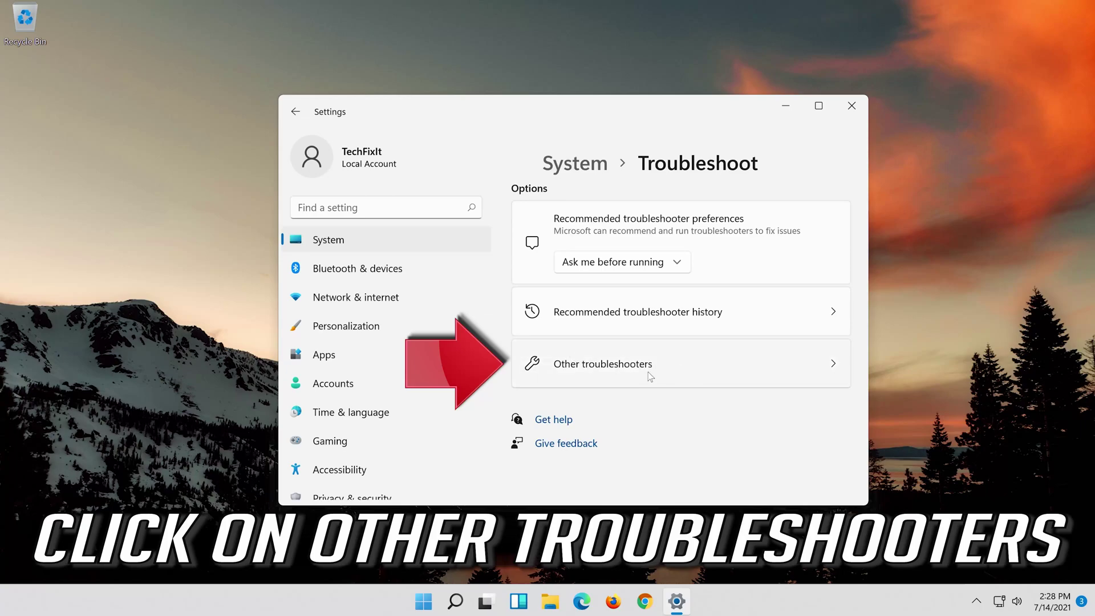
- Run the Playing Audio troubleshooter from the Other troubleshooters list
click(688, 367)
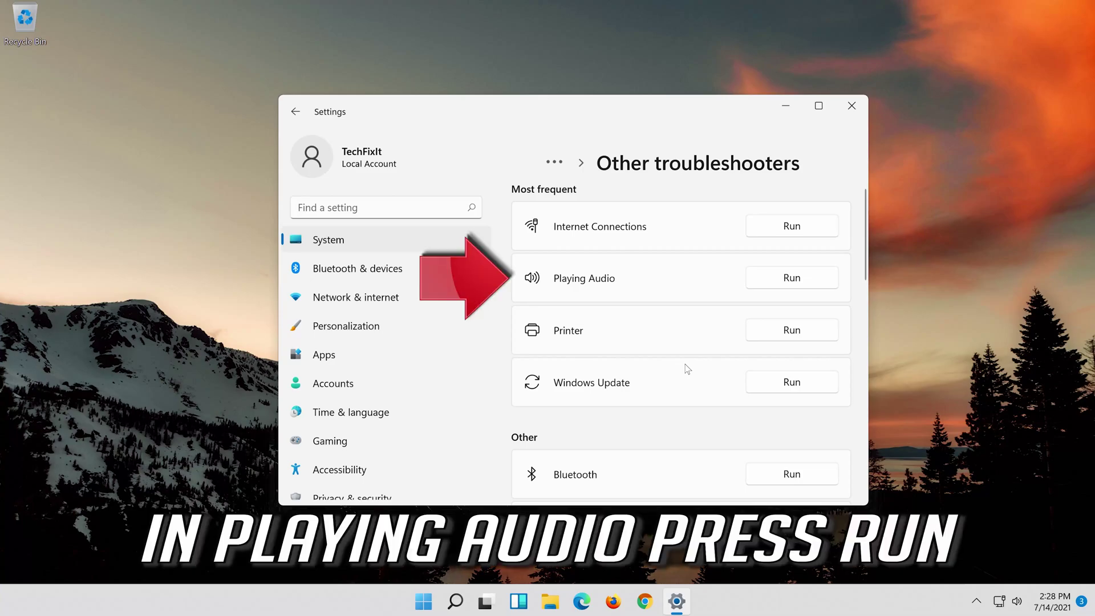
click(780, 284)
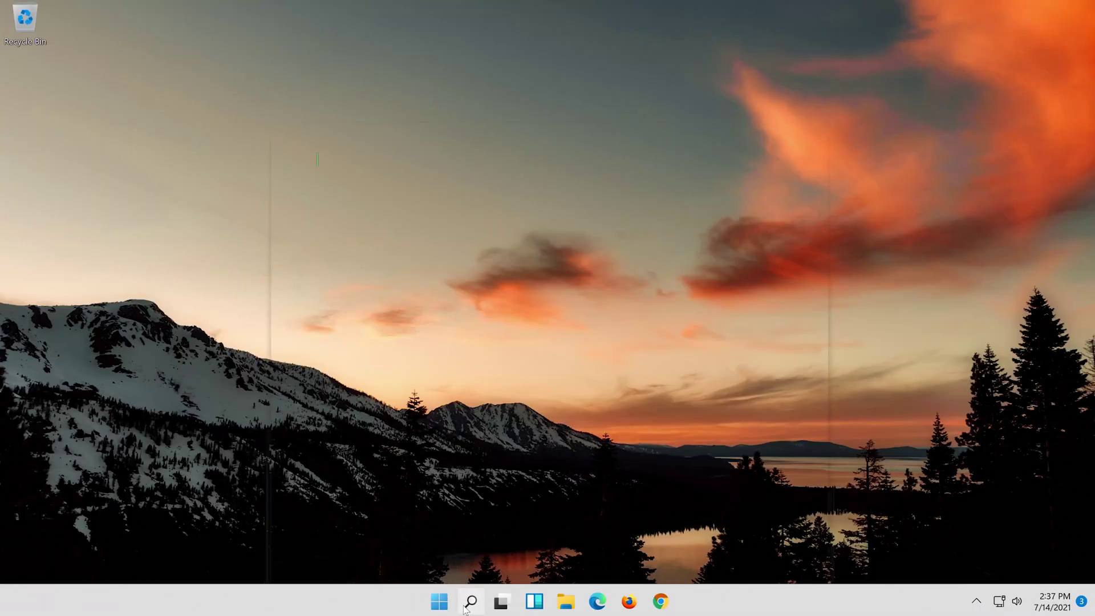
- Launch Device Manager by searching 'device manager' and move its window toward the screen centre
click(466, 606)
text(dev)
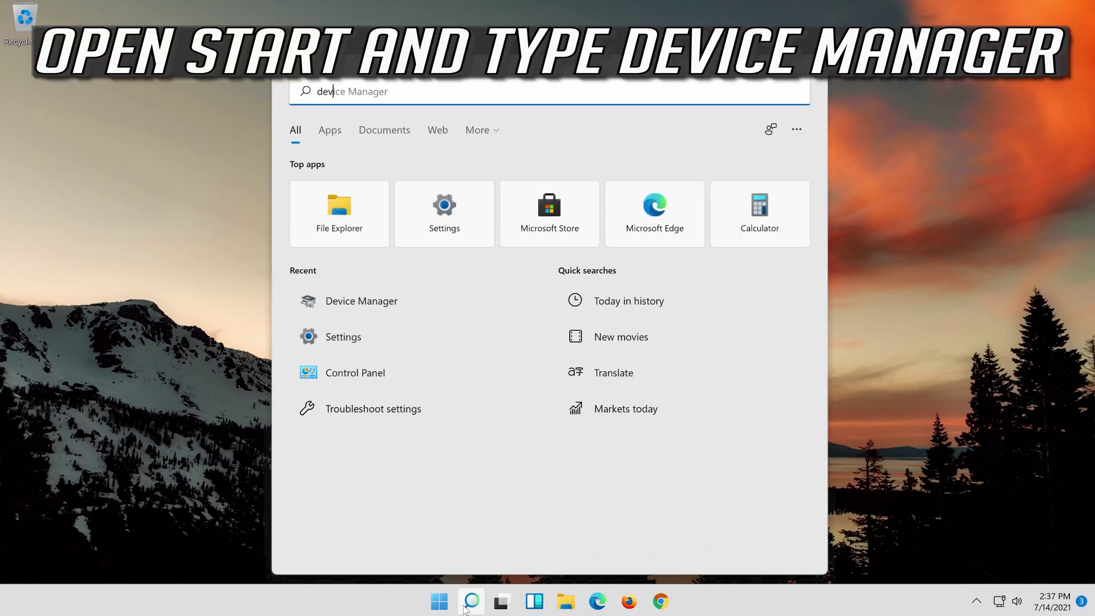
text(ice manager)
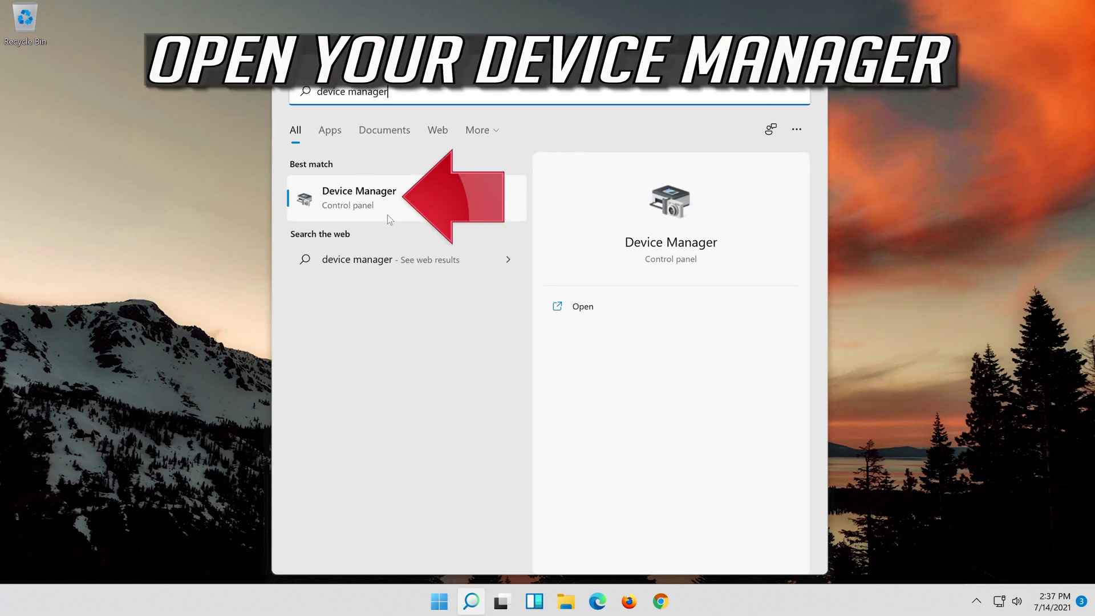
click(408, 210)
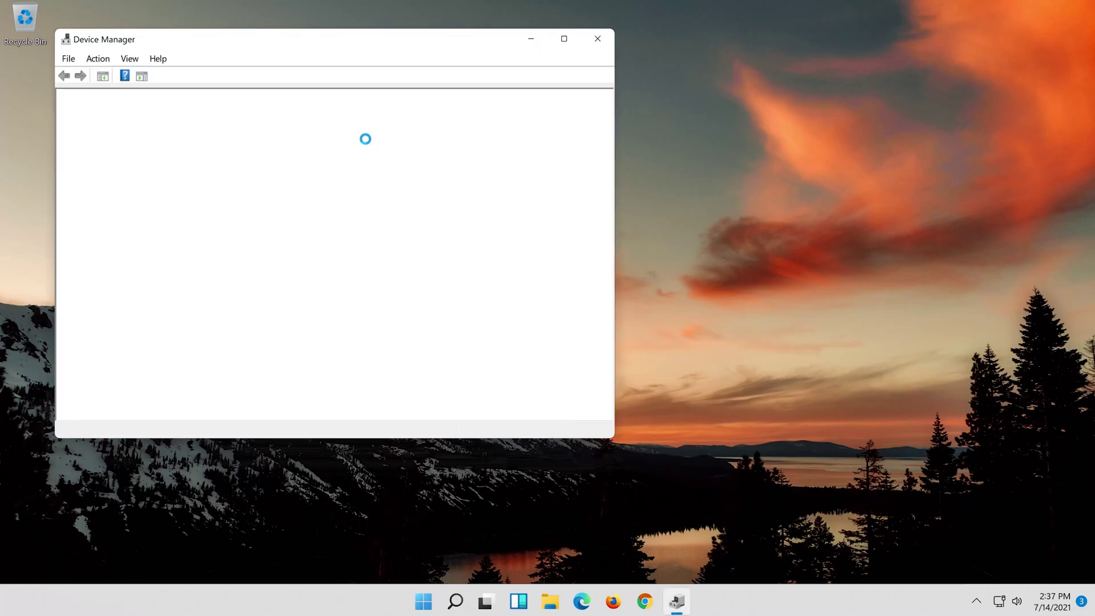
drag(251, 44, 534, 83)
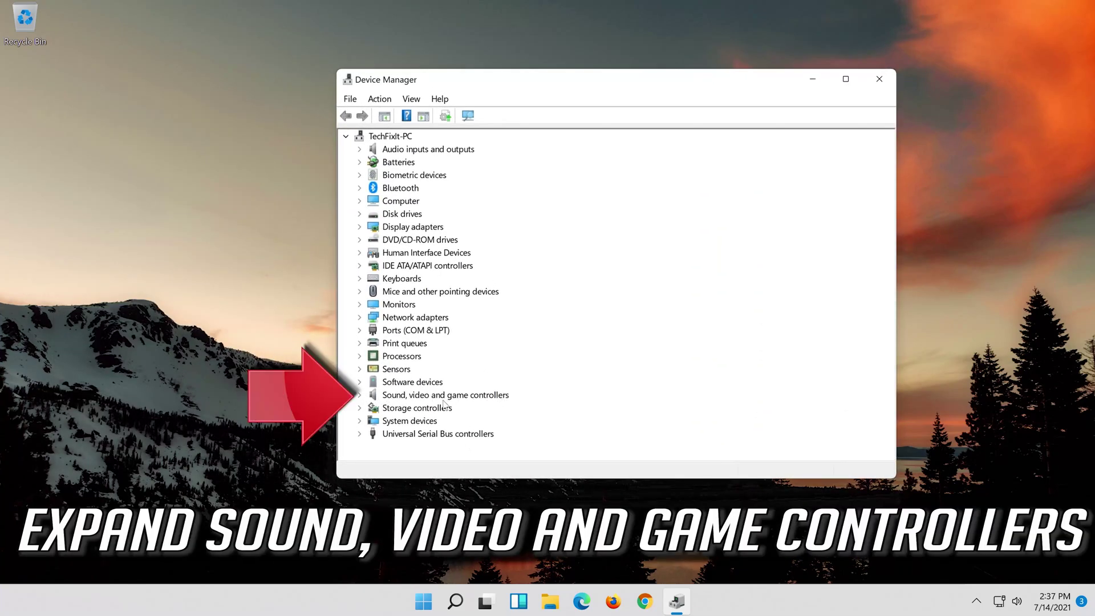
- Start a driver update for High Definition Audio Device from its Properties Driver tab
click(359, 396)
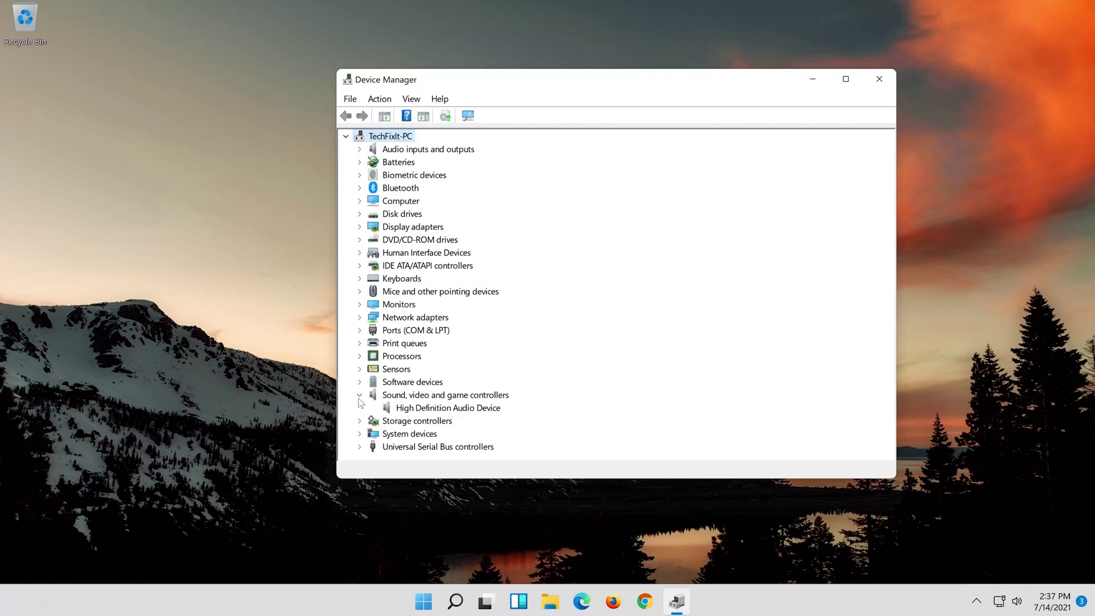
click(406, 411)
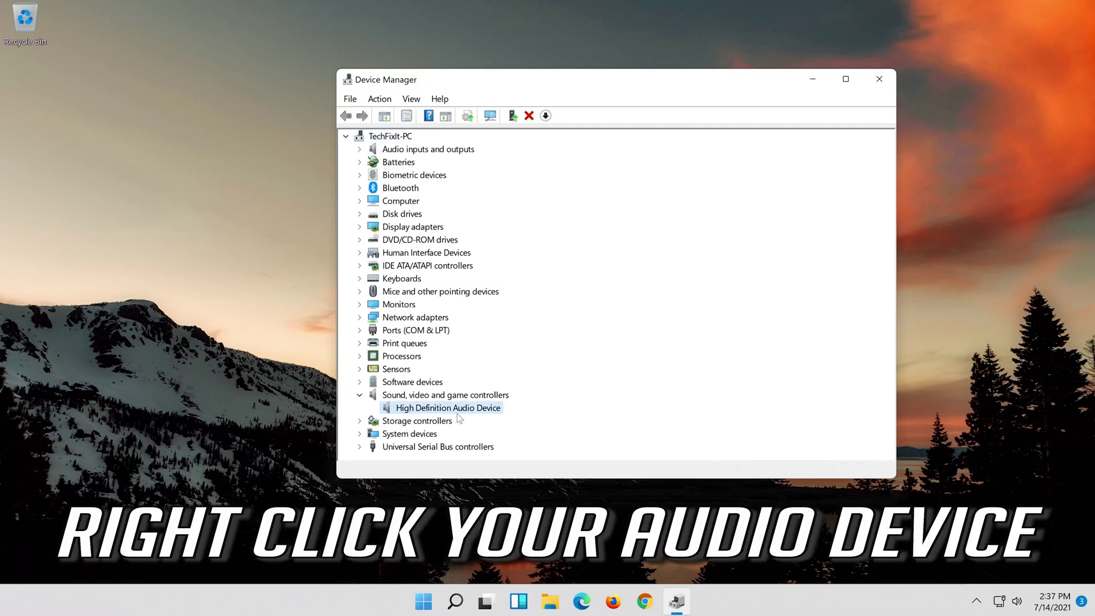
right_click(489, 415)
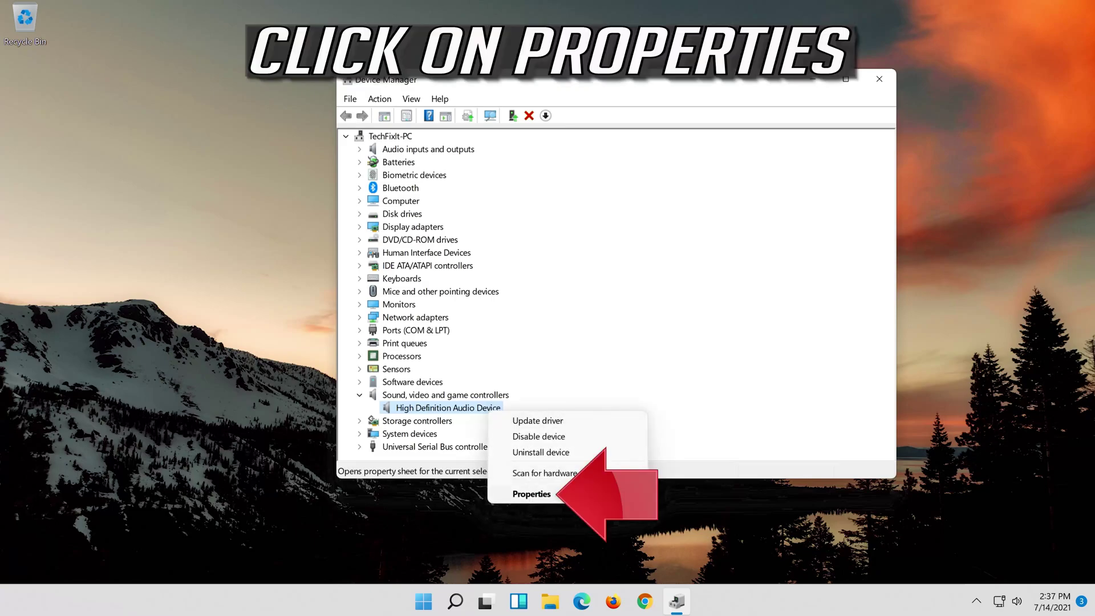
click(574, 495)
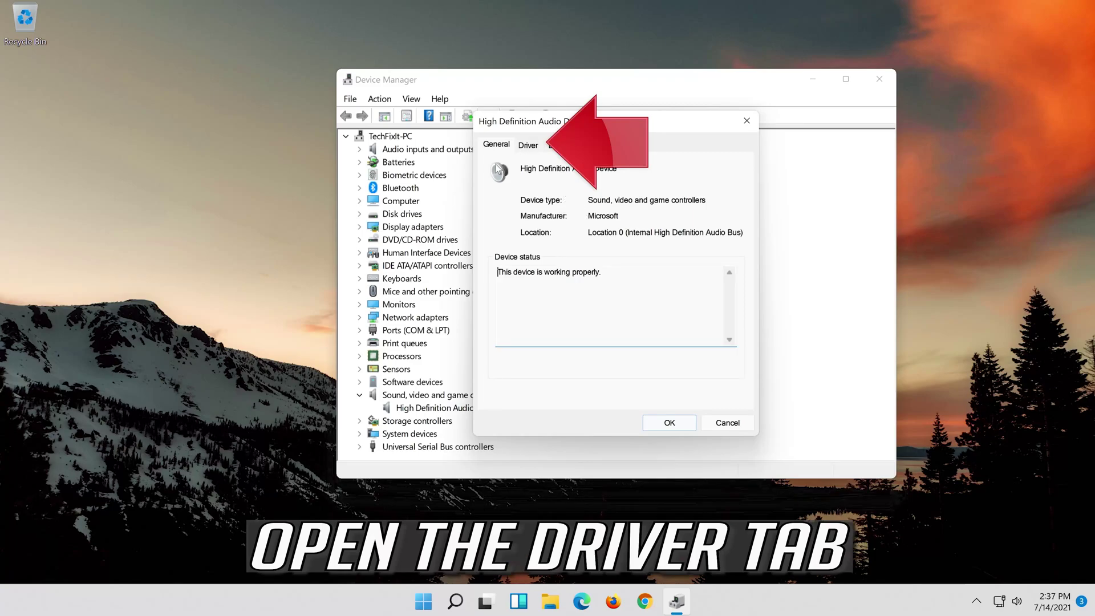
click(528, 145)
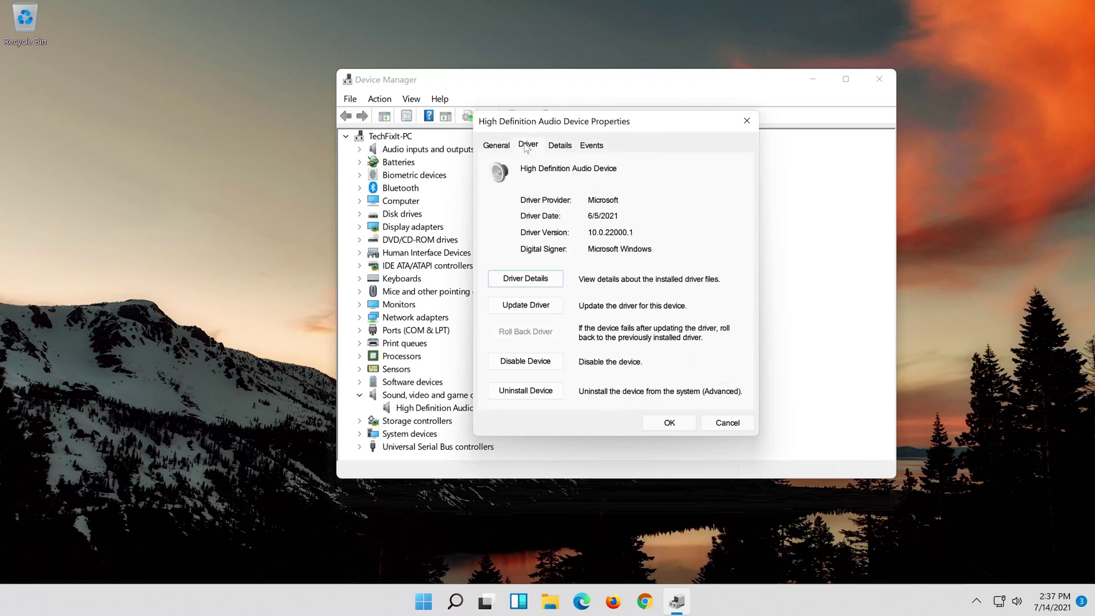
click(524, 316)
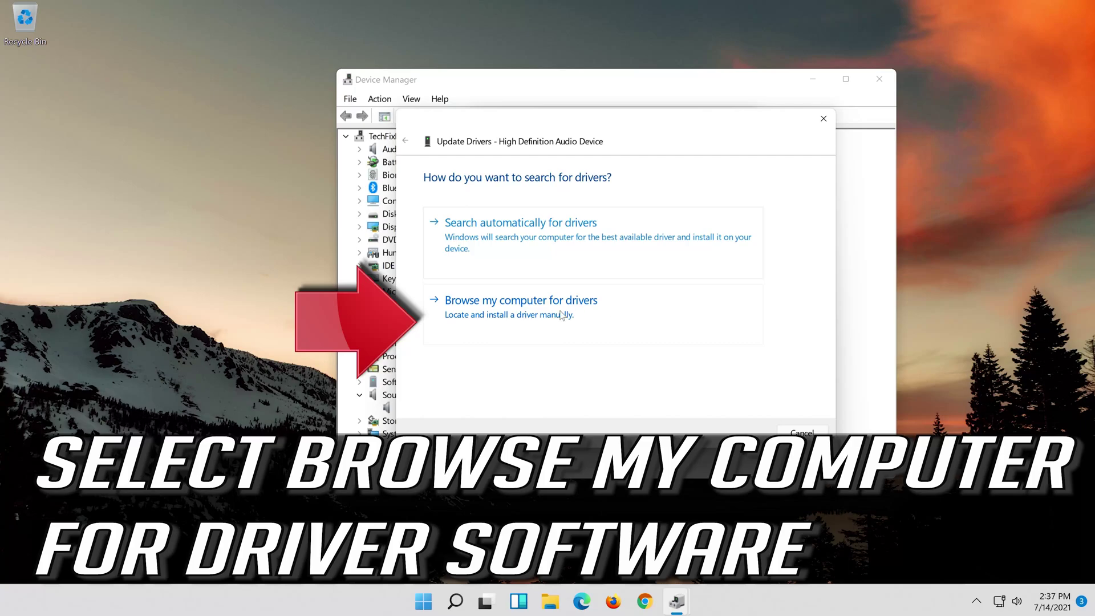
- Install the High Definition Audio Device driver from this computer's drivers, accepting the unverified warning
click(588, 312)
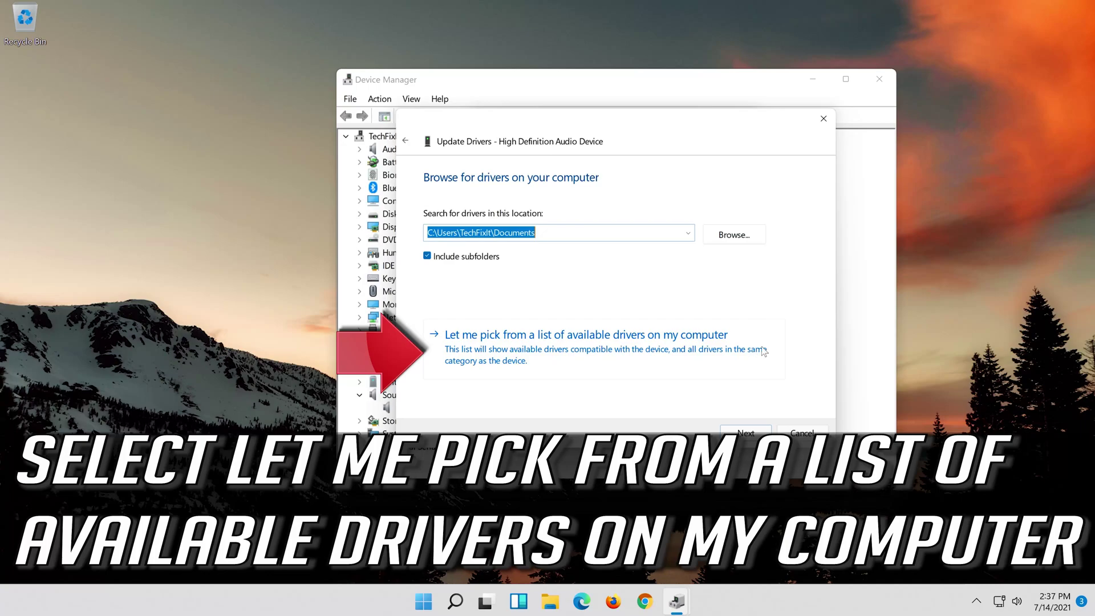
click(536, 360)
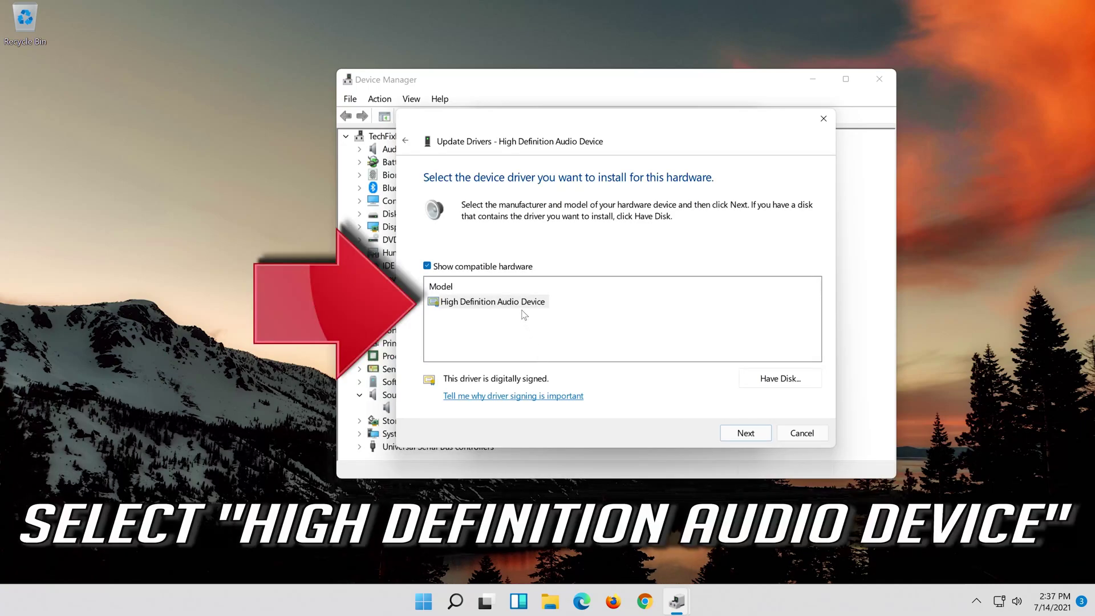
click(442, 302)
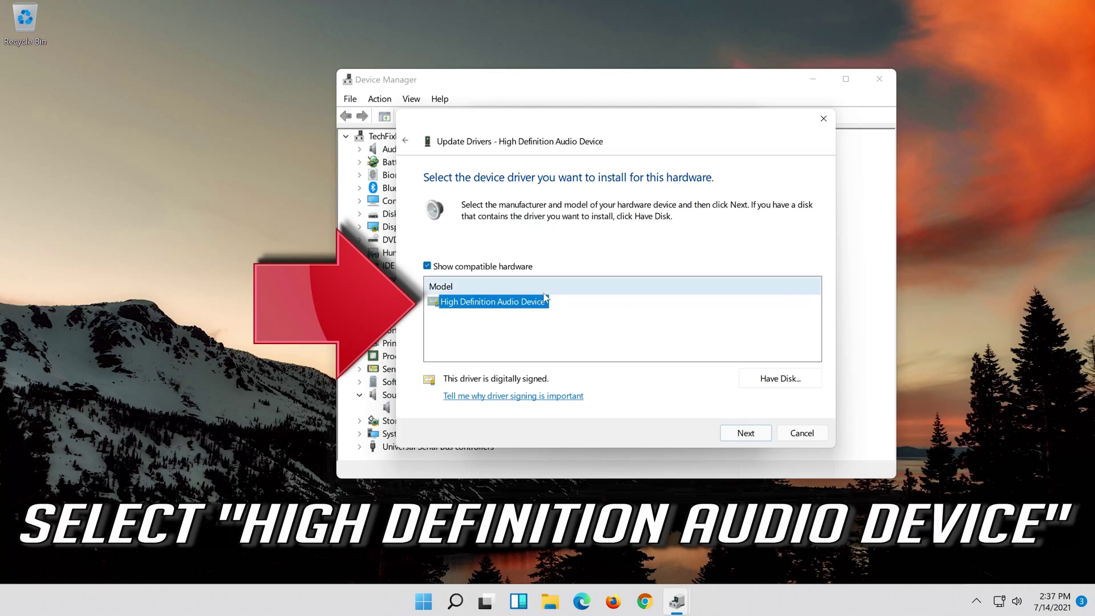
click(746, 434)
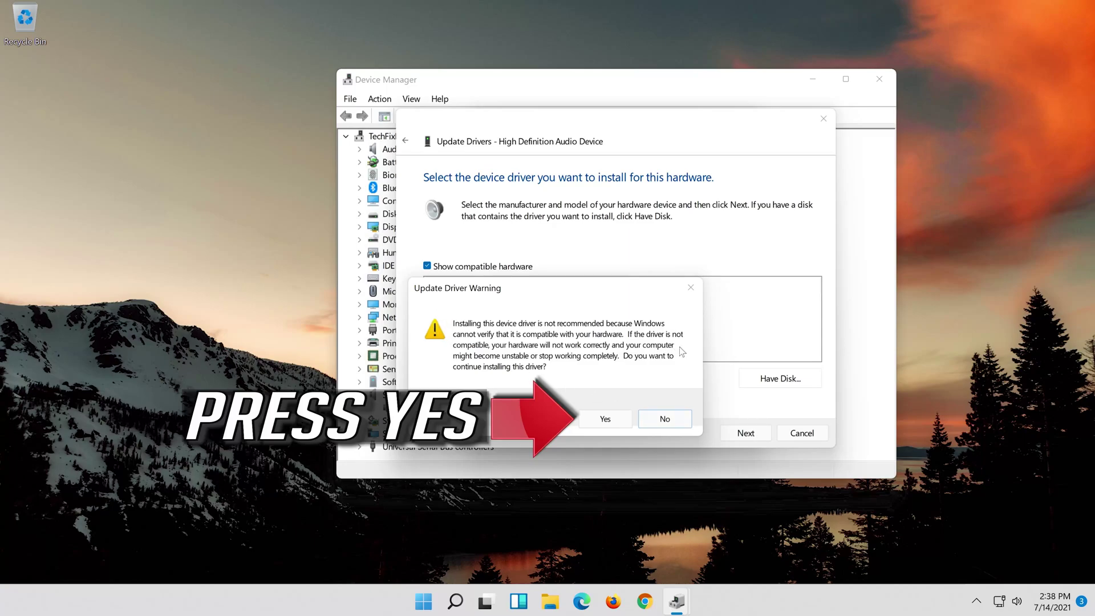
click(605, 419)
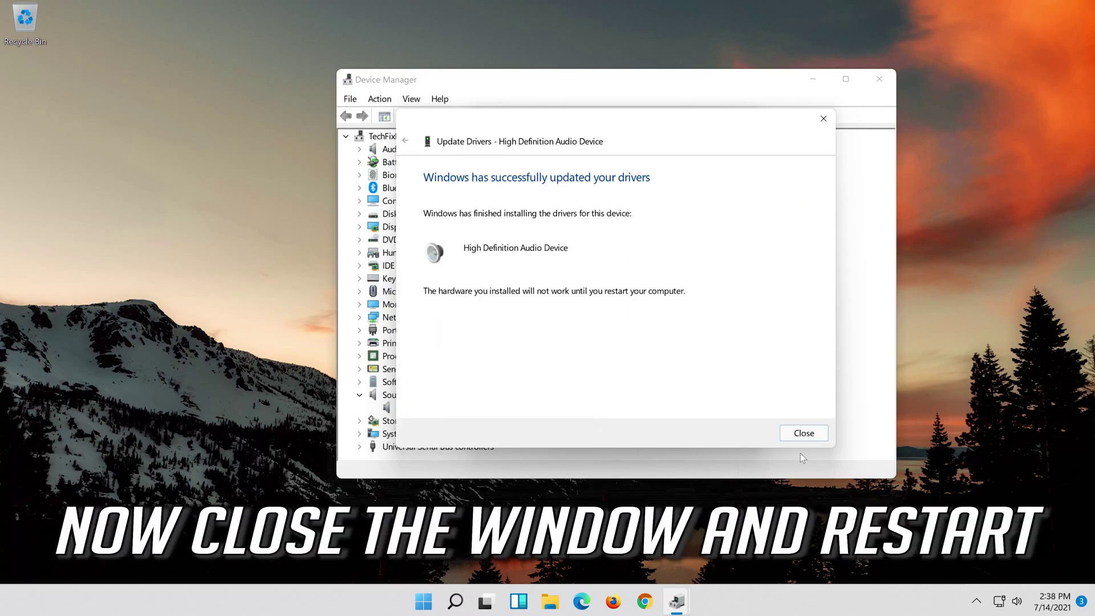
click(804, 434)
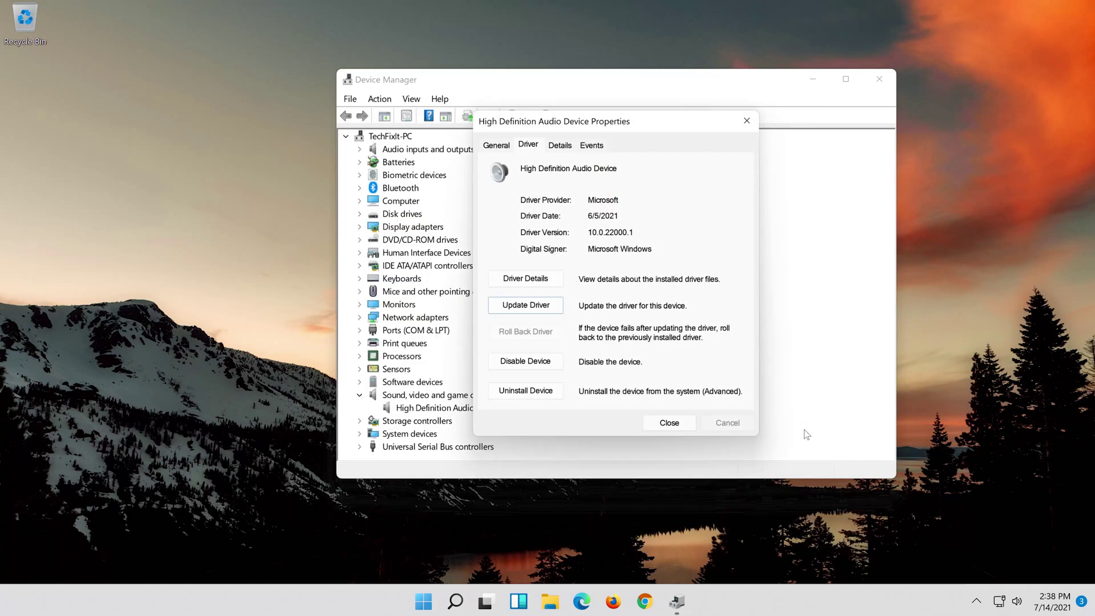
- Close the audio device's properties and accept the prompt to restart the computer
click(669, 423)
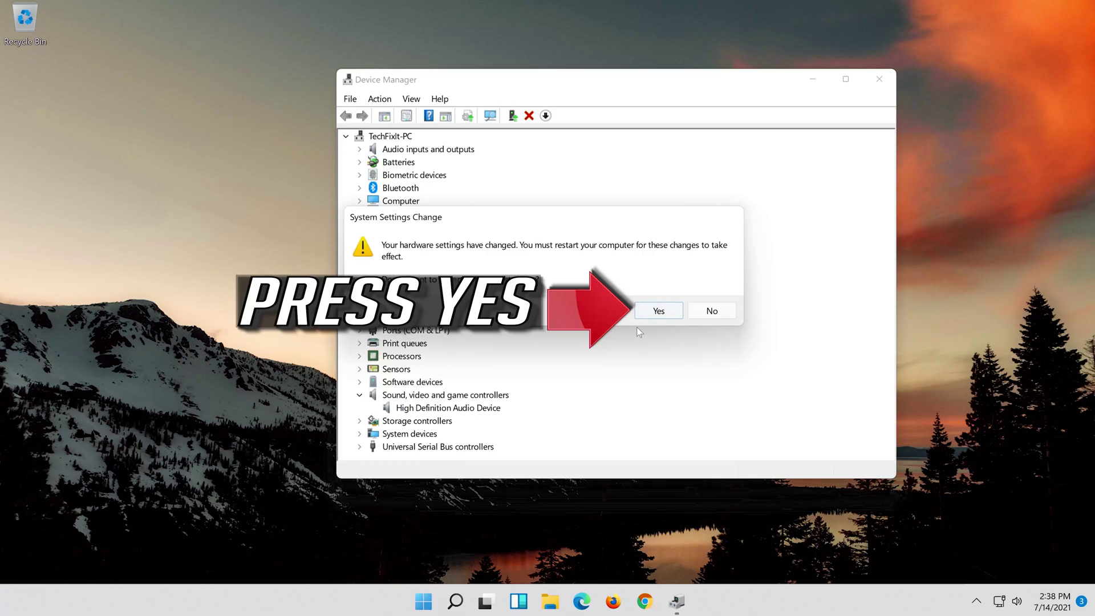
click(659, 313)
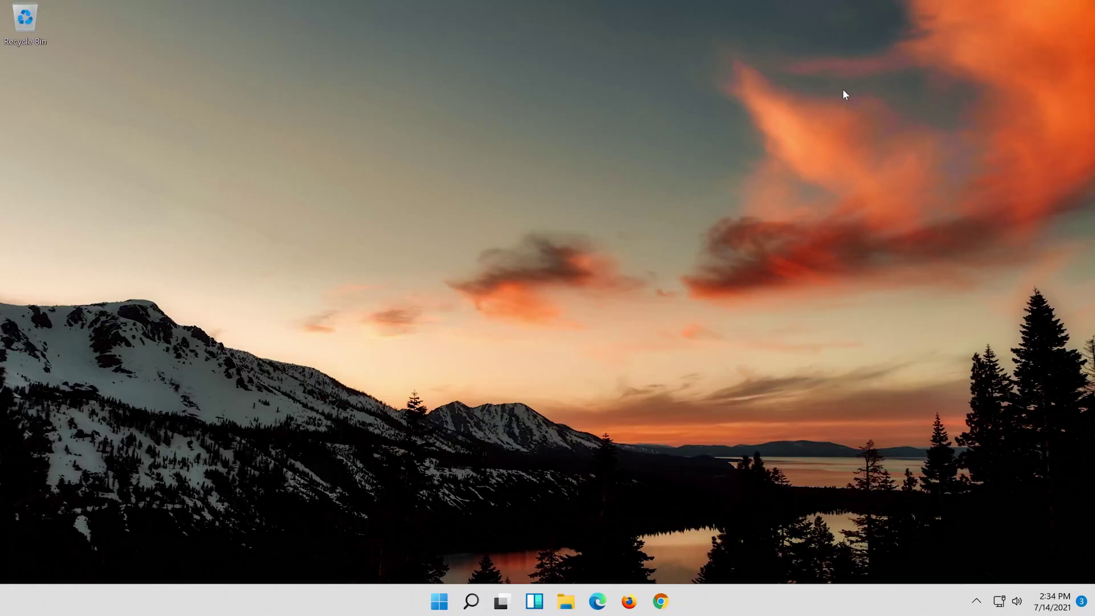
- Reopen Device Manager after the reboot by searching for 'device manager'
click(463, 607)
text(dev)
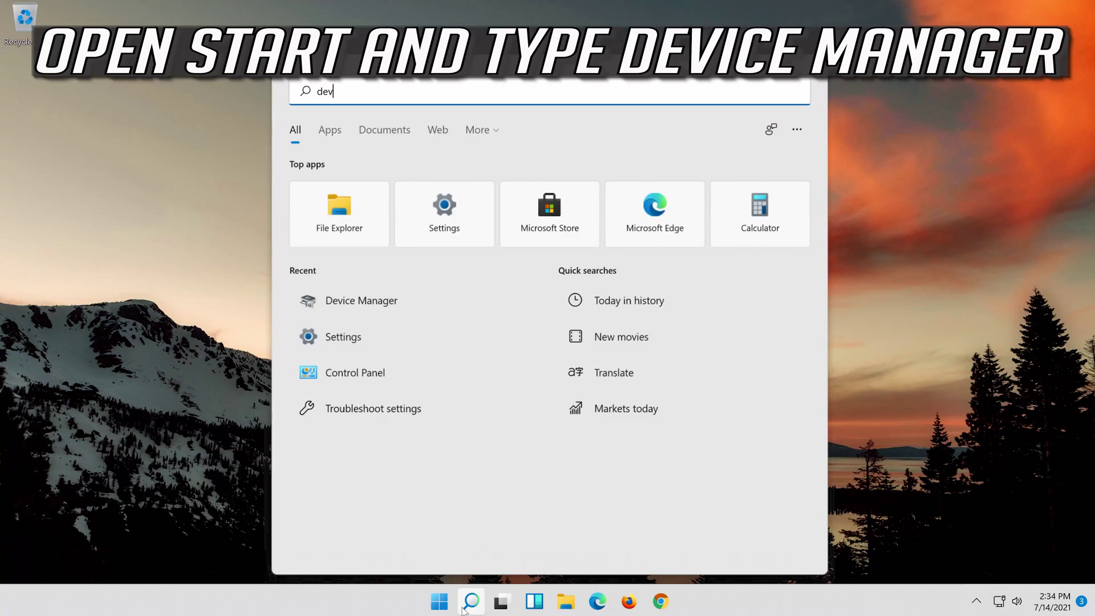
text(ice manager)
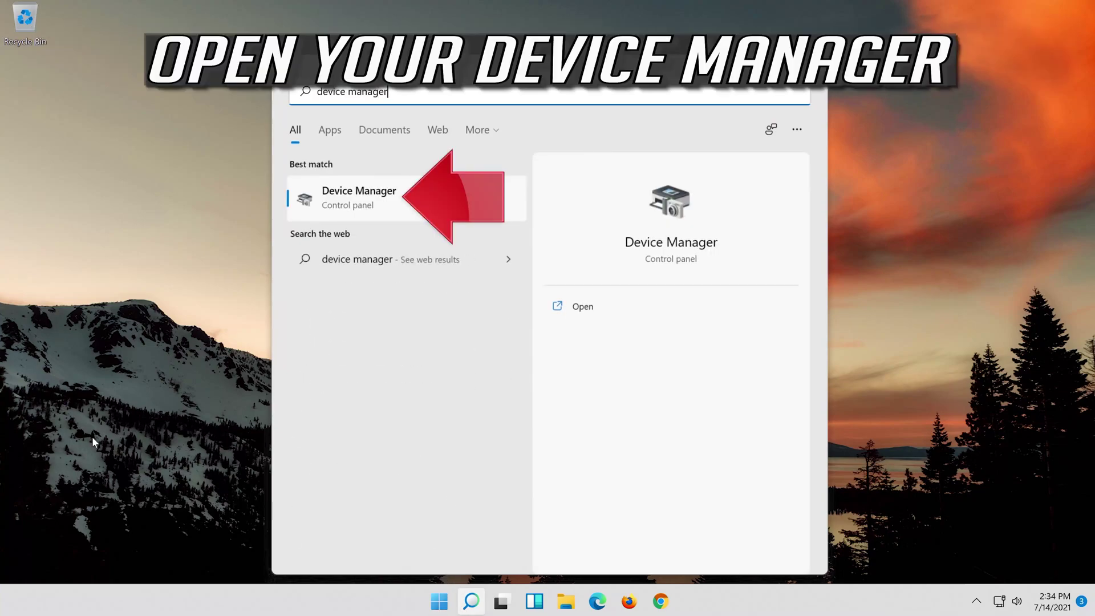
click(378, 211)
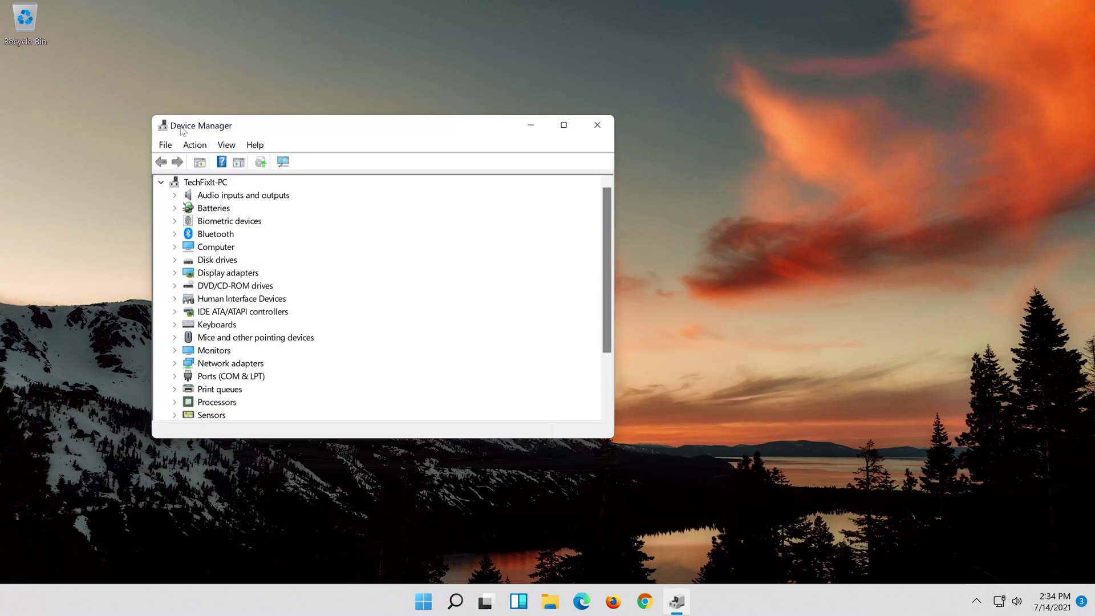
- Centre Device Manager and open High Definition Audio Device properties under Sound, video and game controllers
drag(196, 127, 438, 135)
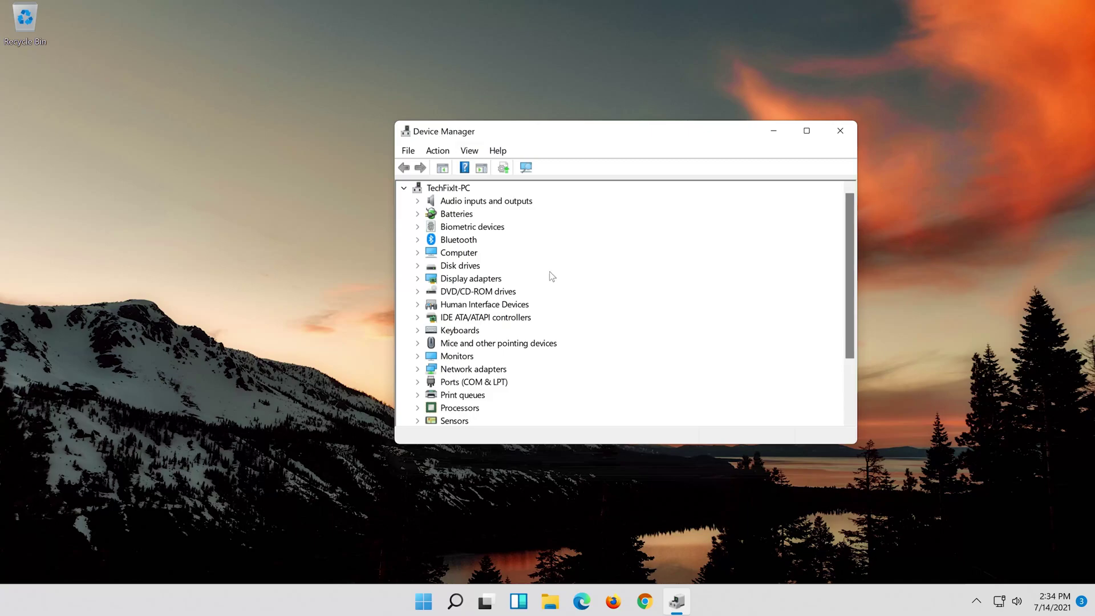
scroll(564, 303, down, 2)
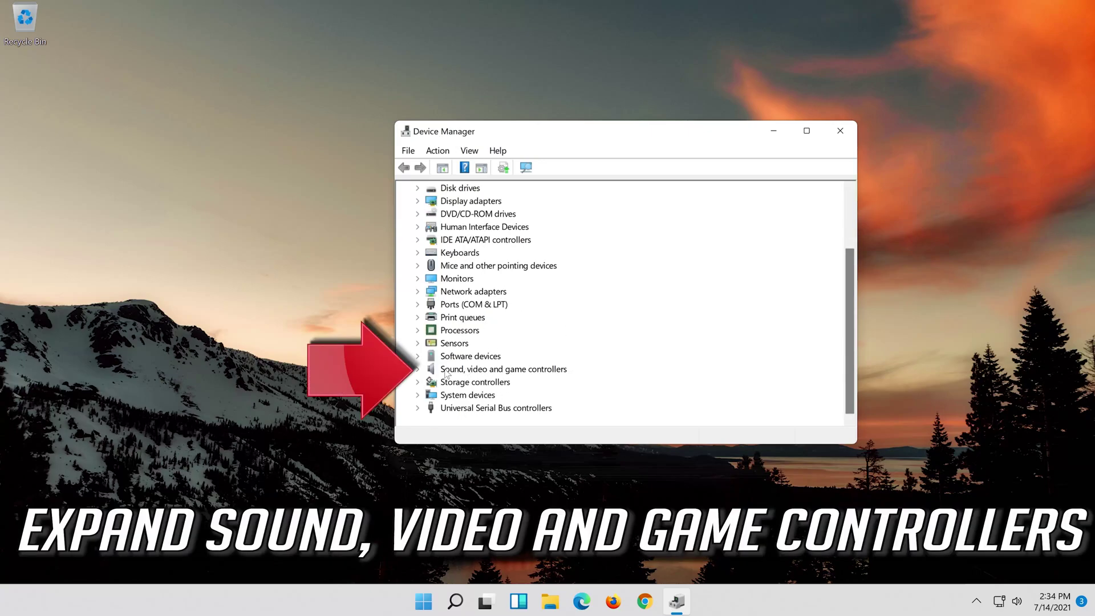
click(418, 369)
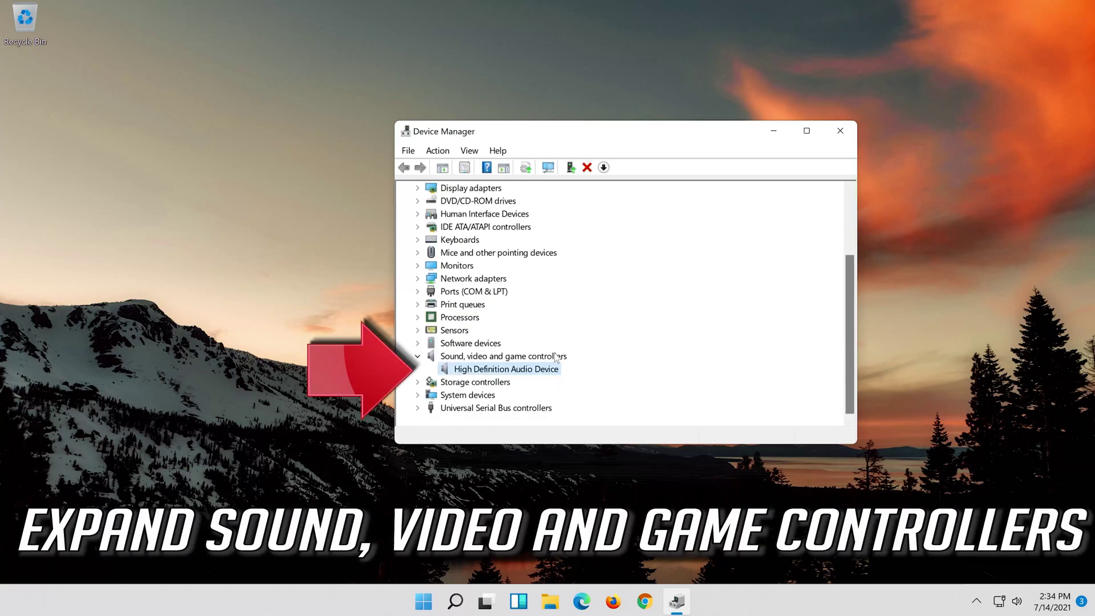
right_click(505, 373)
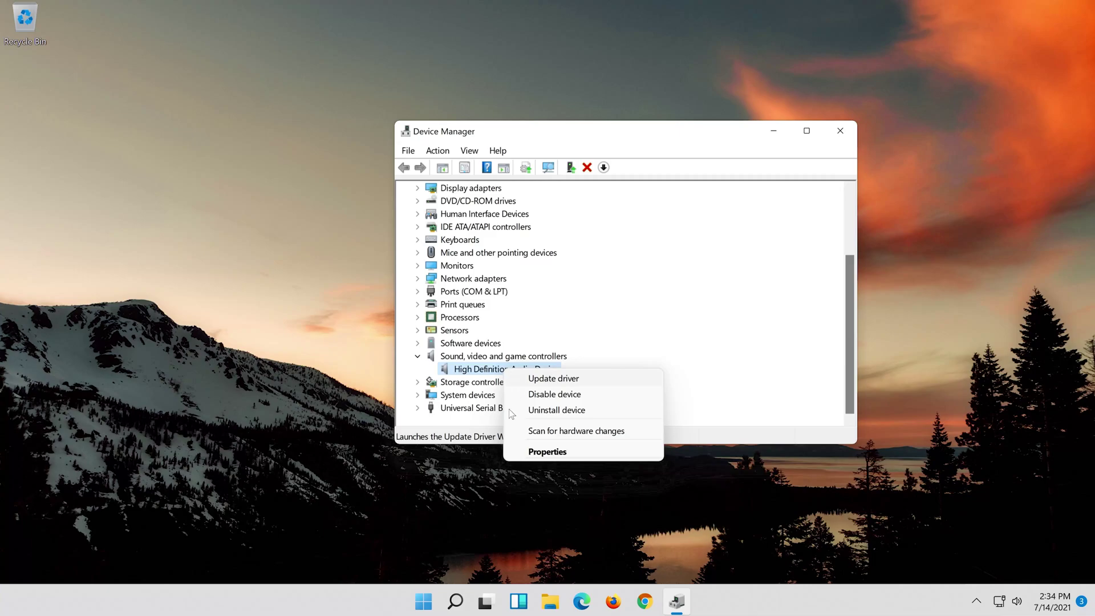
click(562, 454)
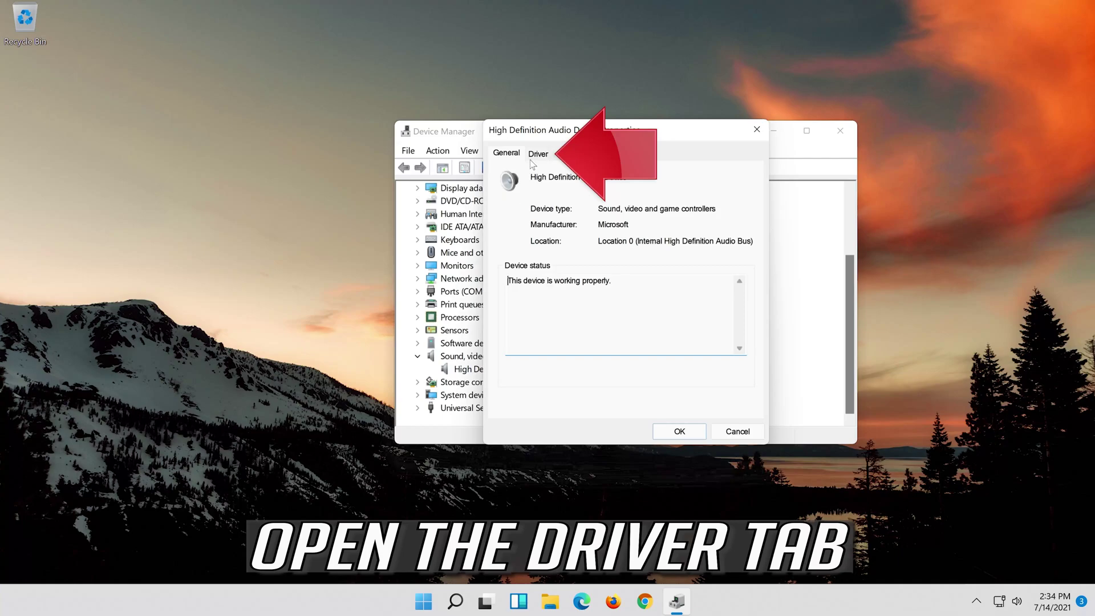
- Uninstall the High Definition Audio Device from its Driver tab and confirm the removal
click(530, 160)
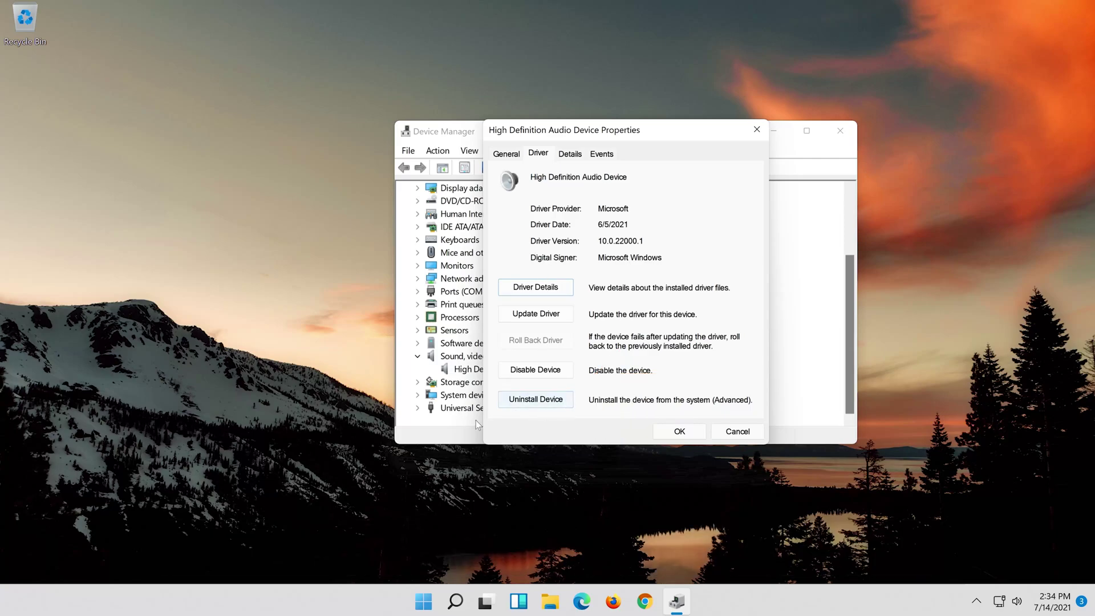
click(542, 403)
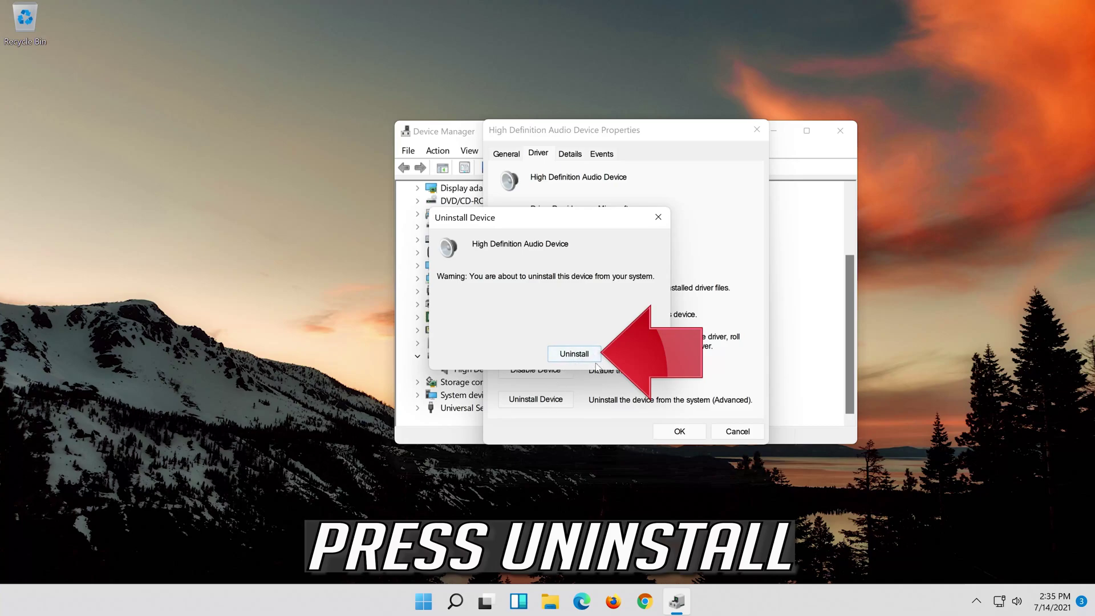
click(580, 356)
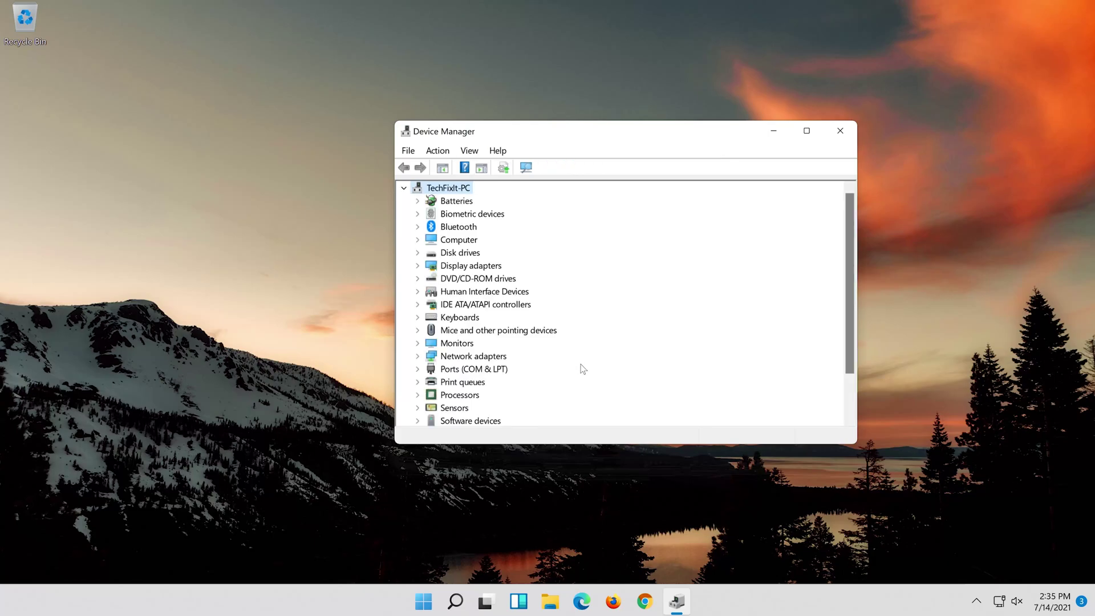
- Close Device Manager and restart the PC from the Start menu's power options
click(839, 130)
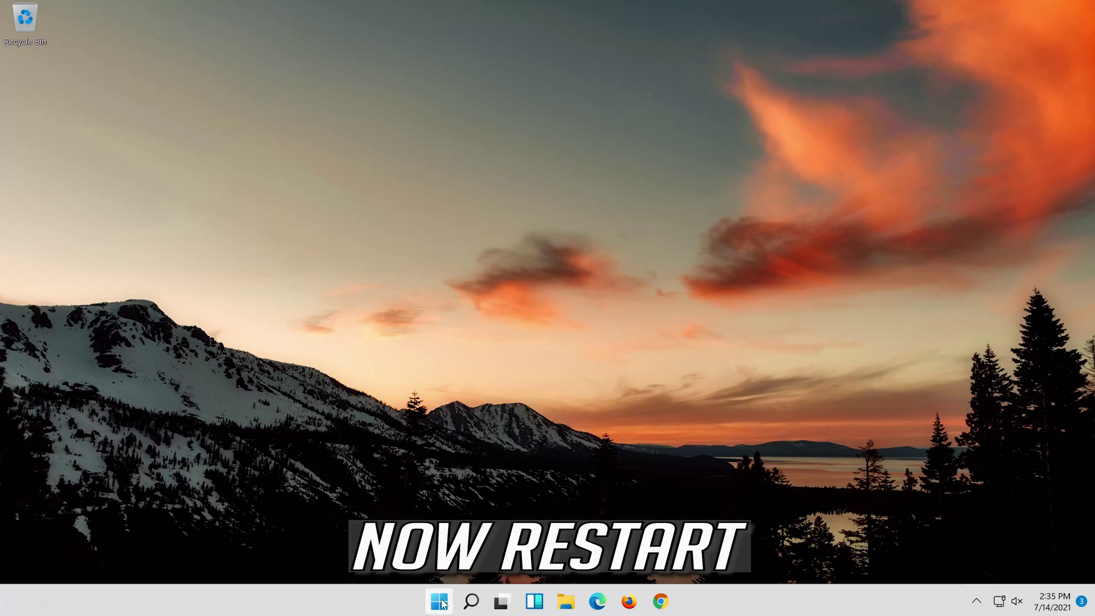
click(443, 601)
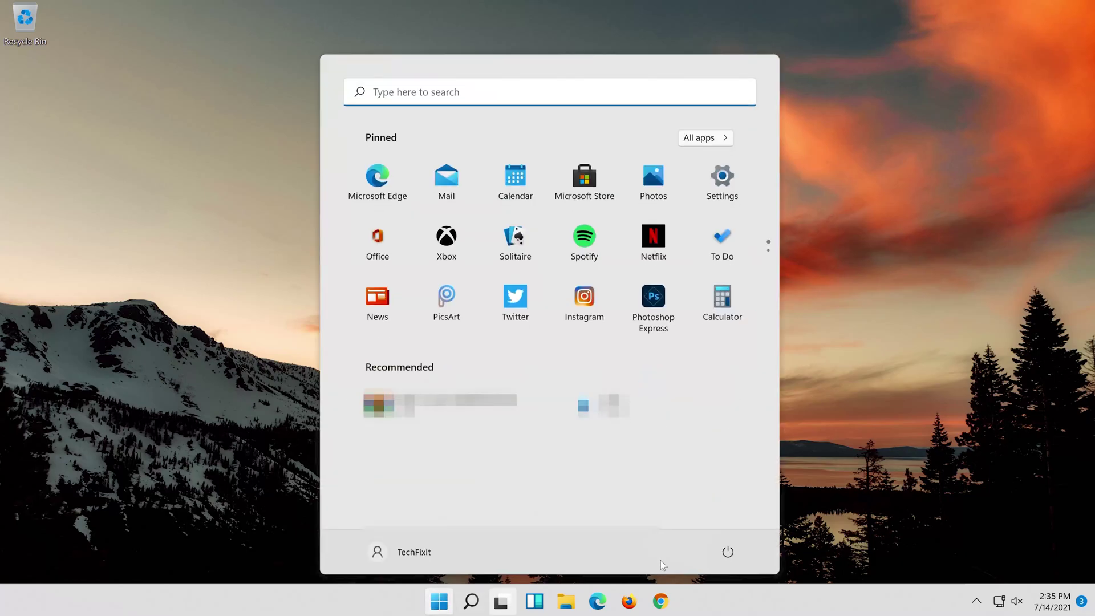
click(728, 551)
click(741, 529)
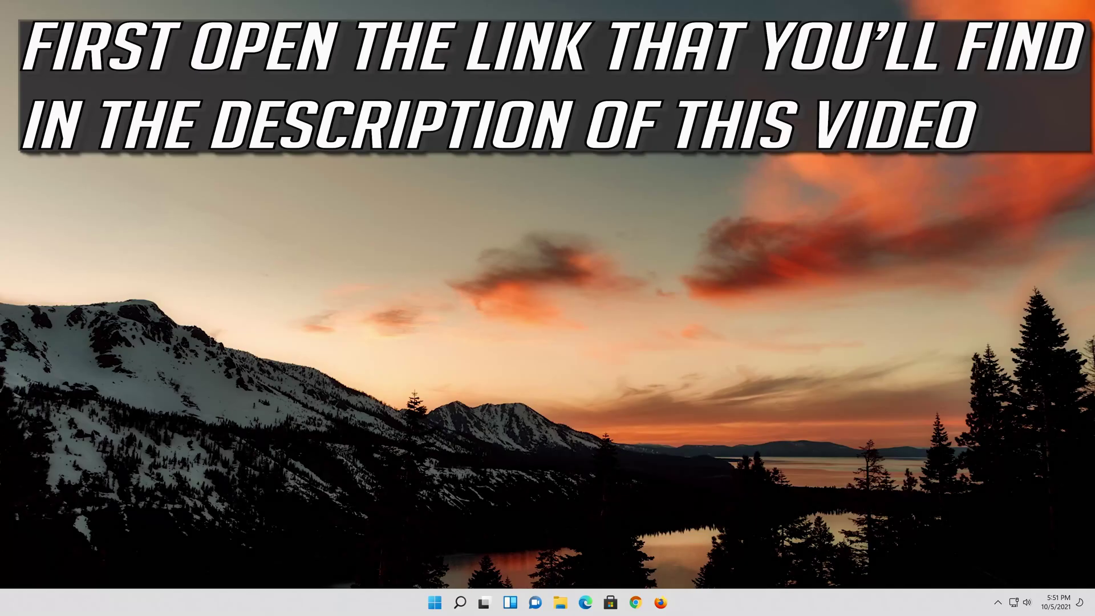
- In Firefox, paste the download link into the address bar and load the Microsoft download page
click(661, 604)
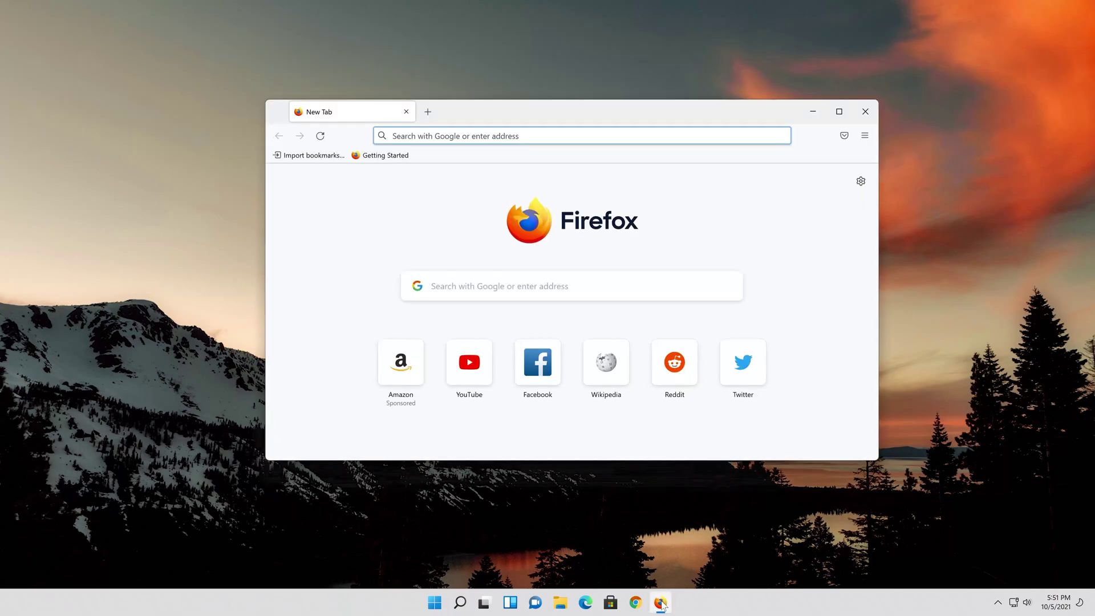
right_click(532, 135)
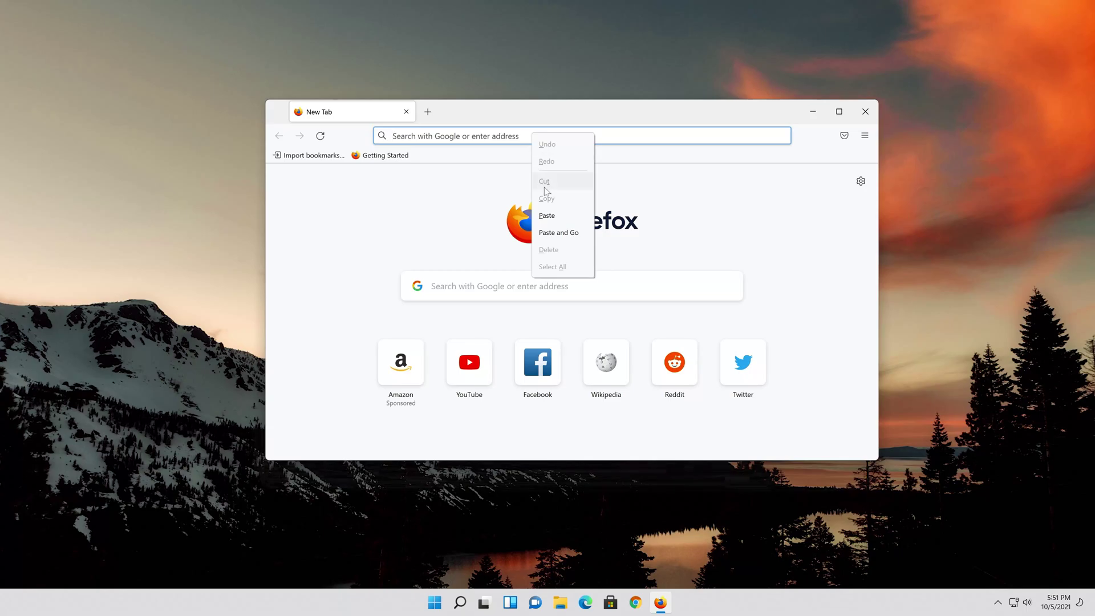
click(557, 233)
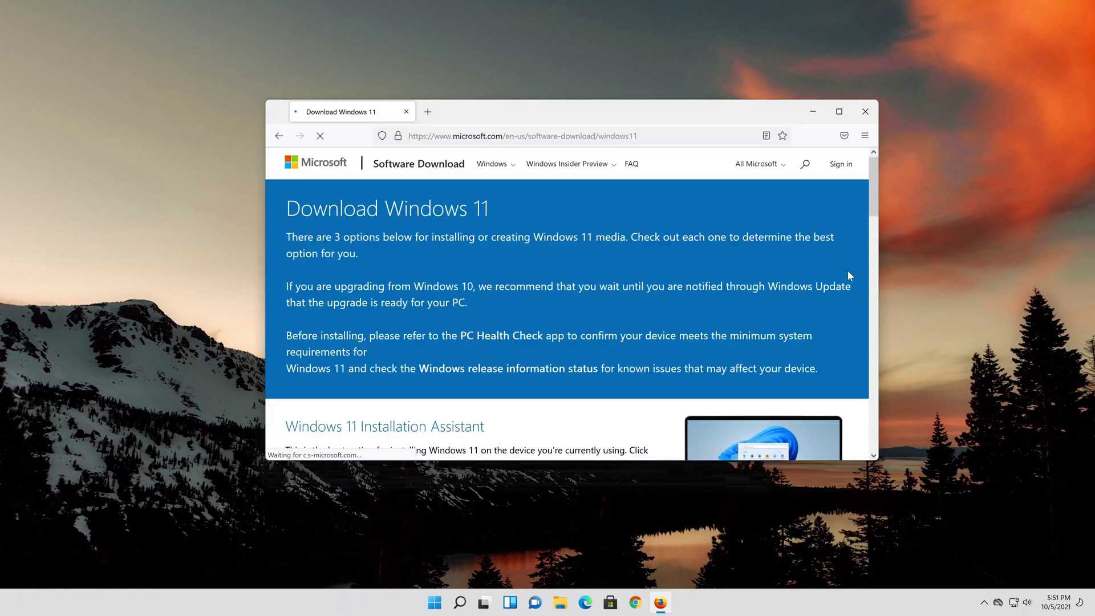
scroll(833, 278, down, 7)
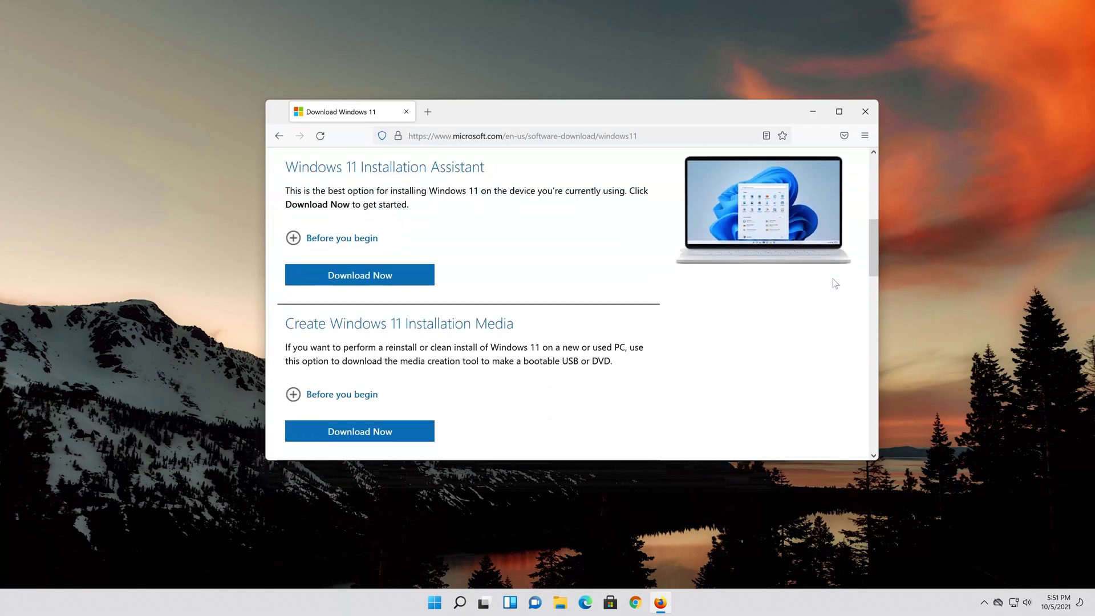
scroll(835, 283, up, 2)
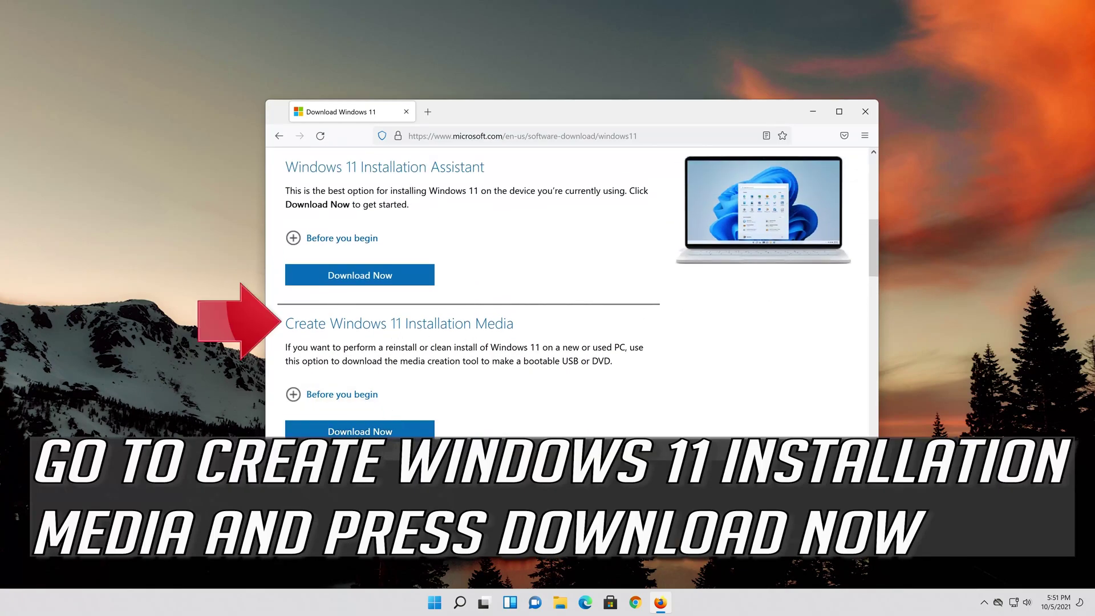
- Download and save MediaCreationToolW11.exe from the Windows 11 installation media section, then close Firefox
click(392, 434)
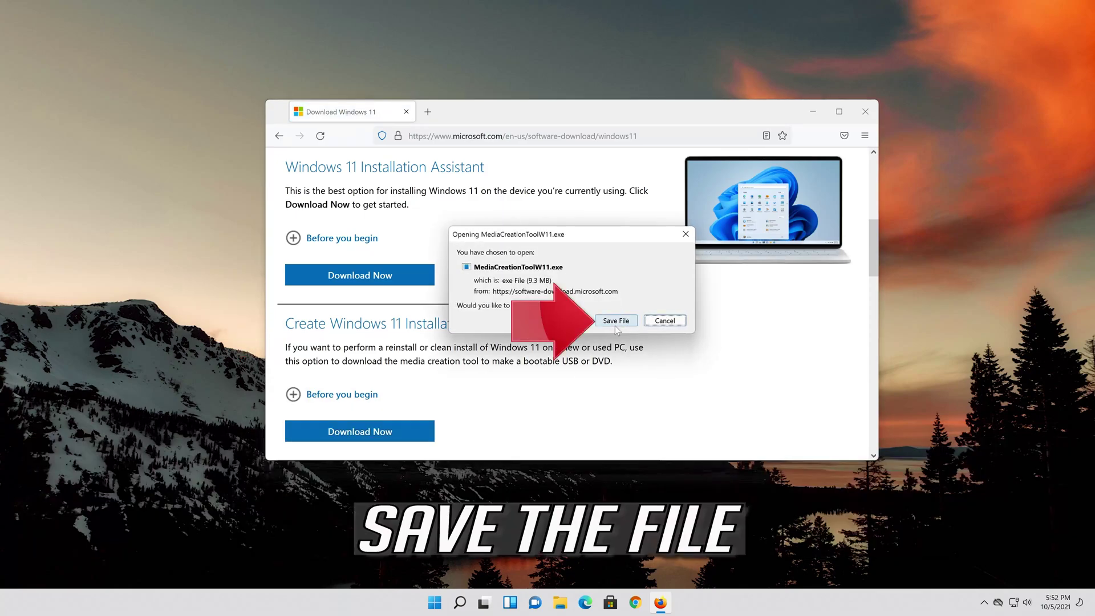
click(615, 324)
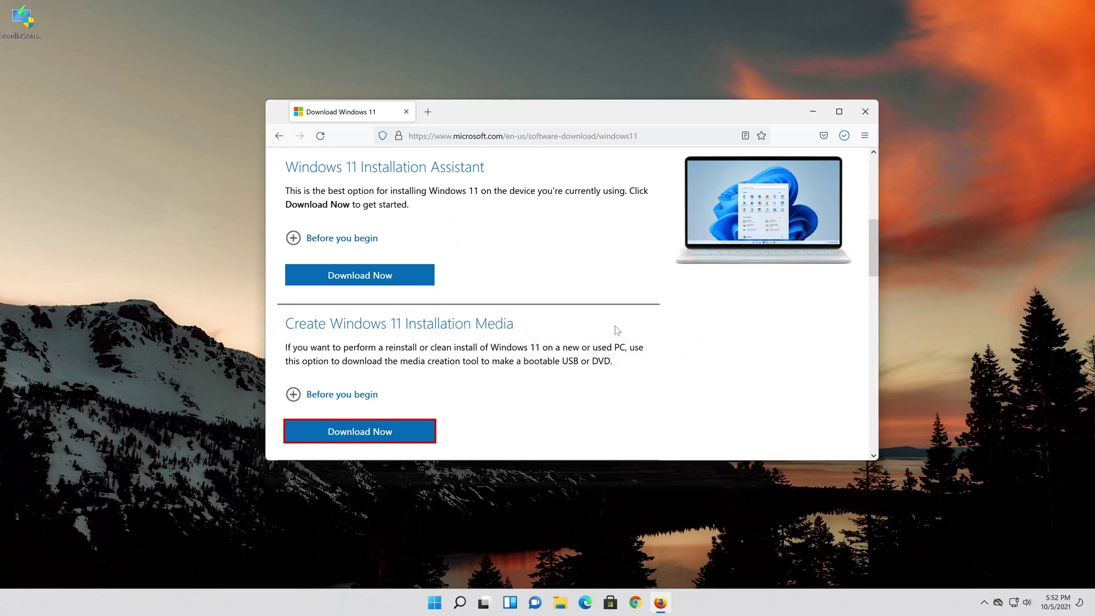
click(864, 117)
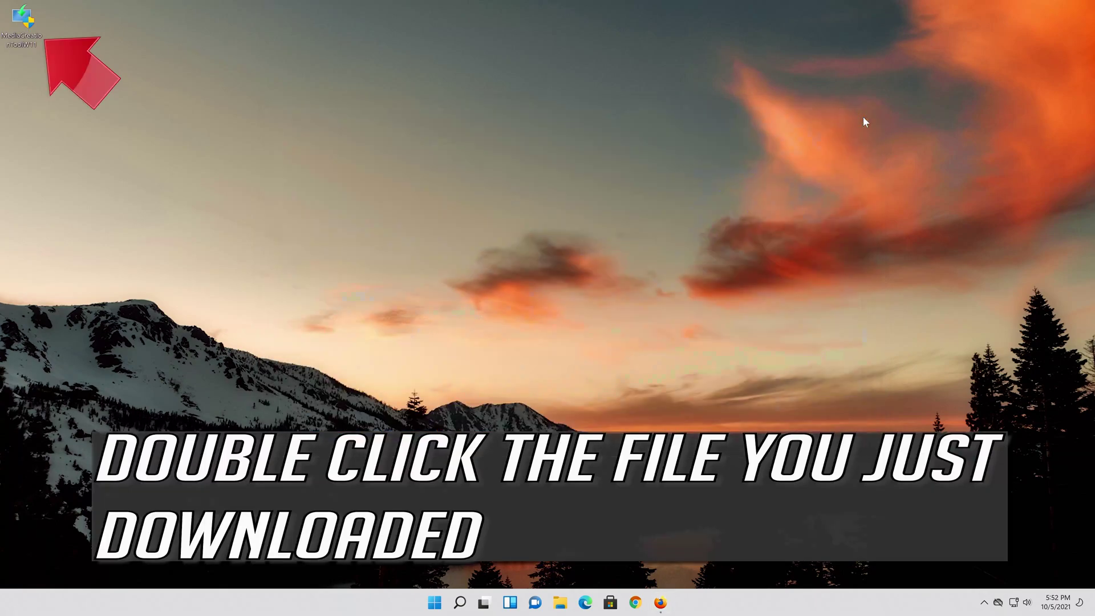
- Launch MediaCreationToolW11 from the desktop and approve the User Account Control prompt
double_click(32, 27)
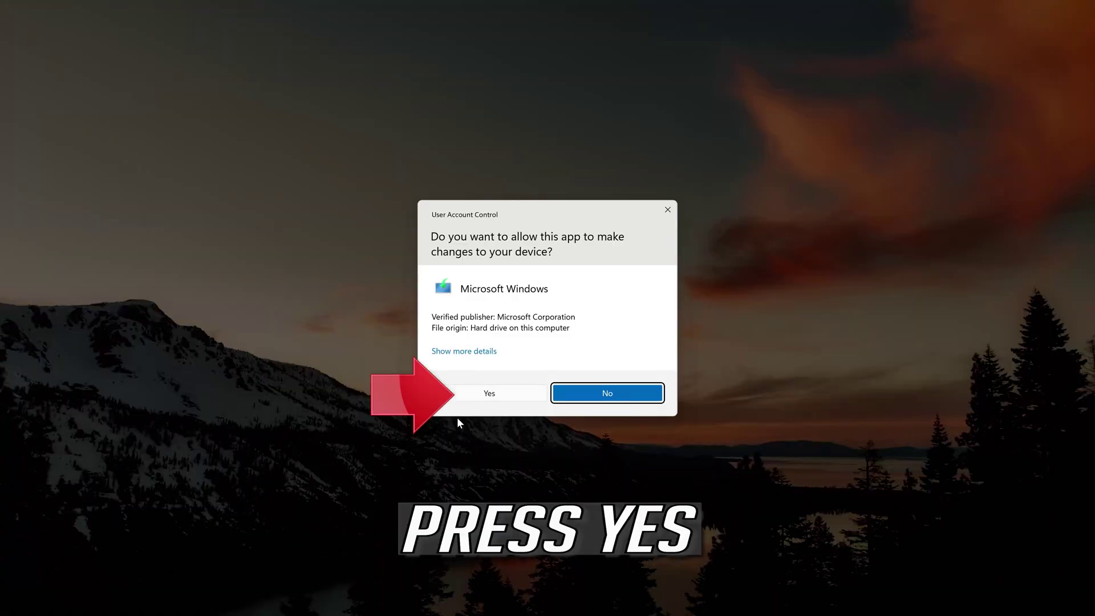
click(489, 394)
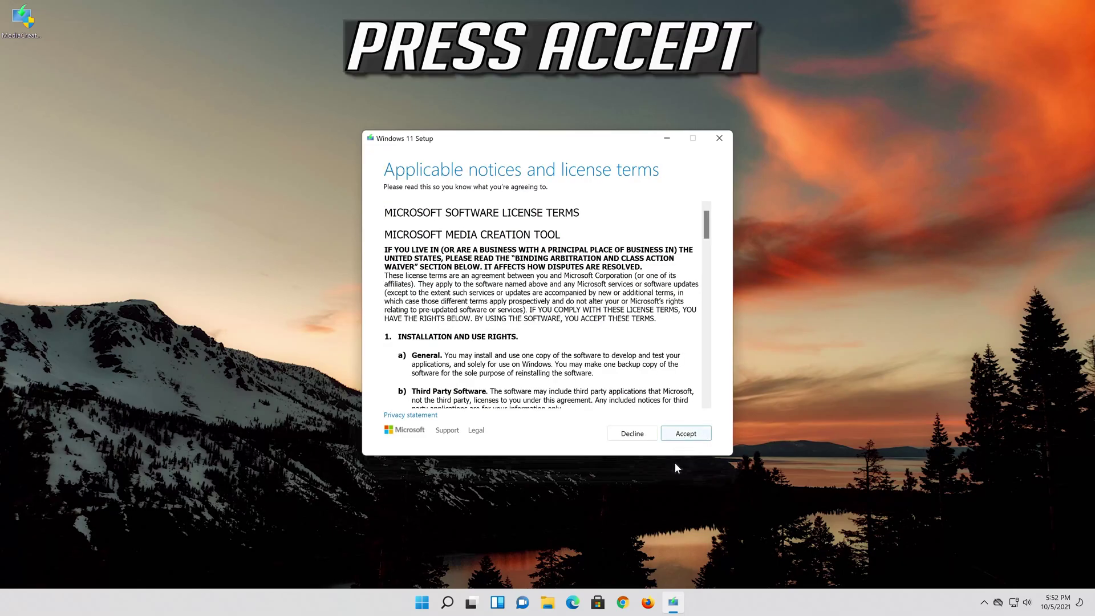
- Accept the license terms, keep the recommended options for this PC, and choose ISO file as the media
click(697, 438)
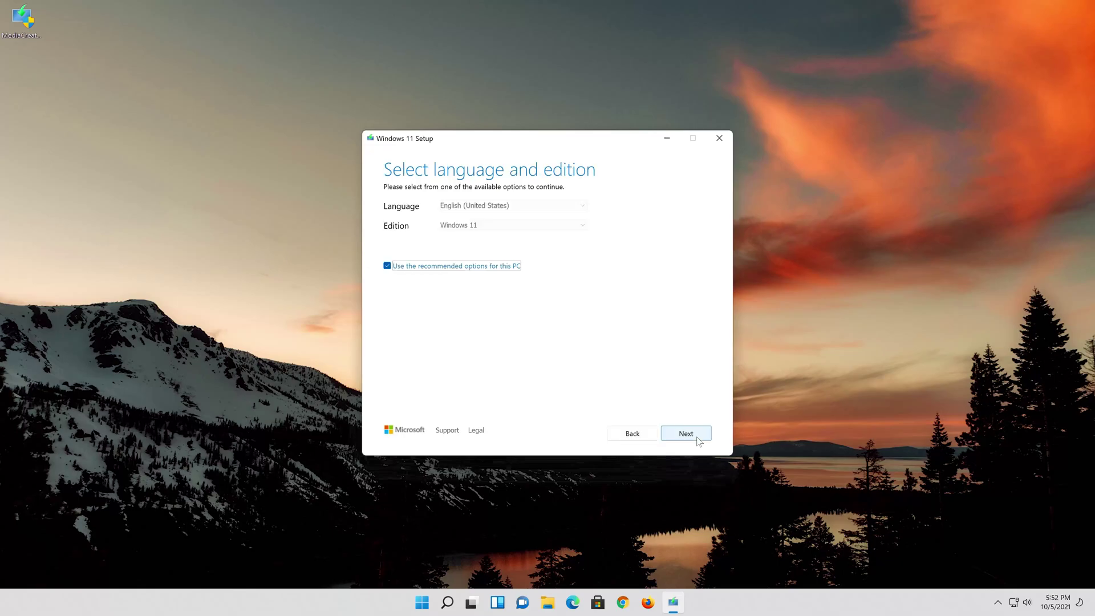
click(389, 266)
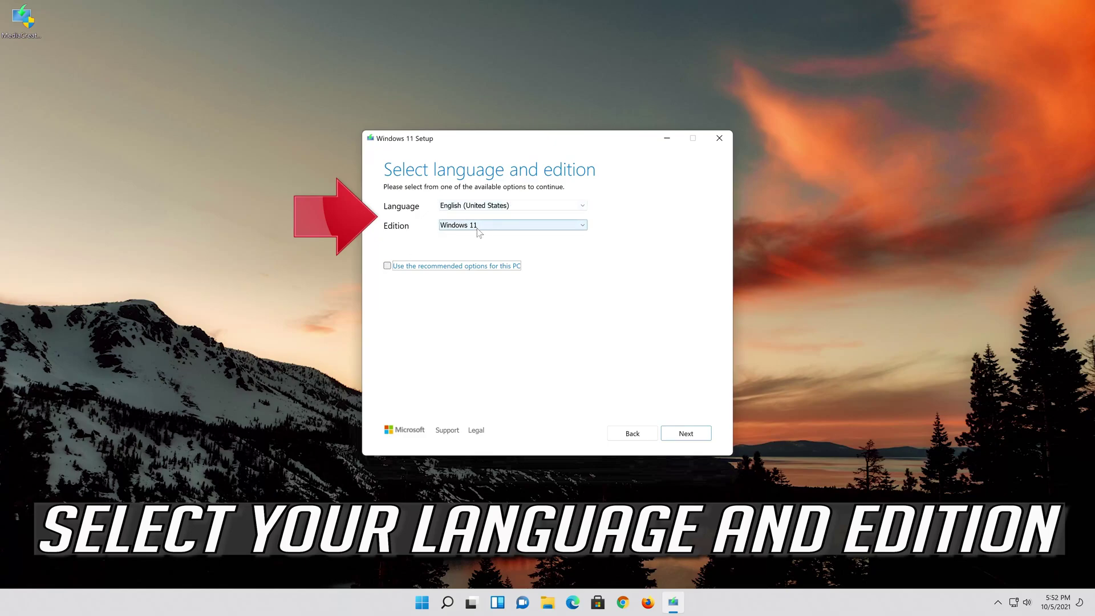
click(387, 266)
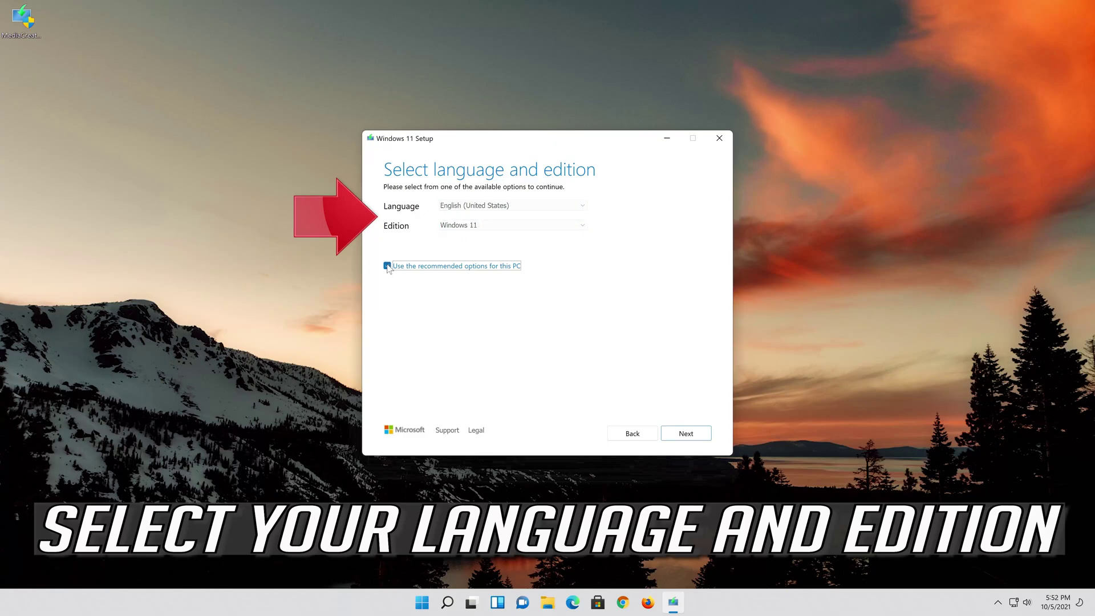
click(688, 435)
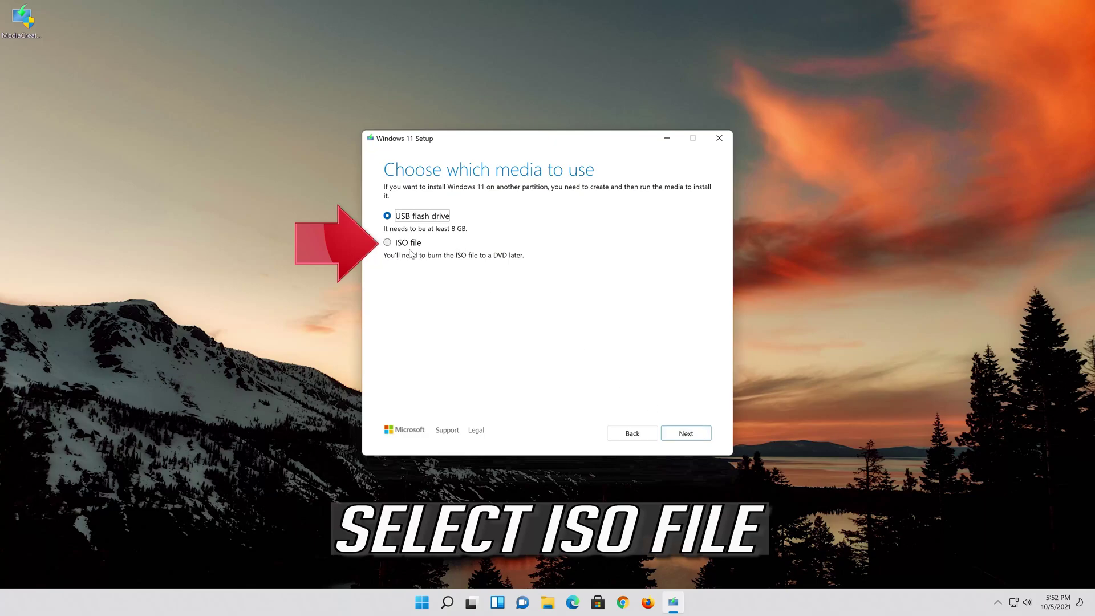
click(389, 244)
click(689, 433)
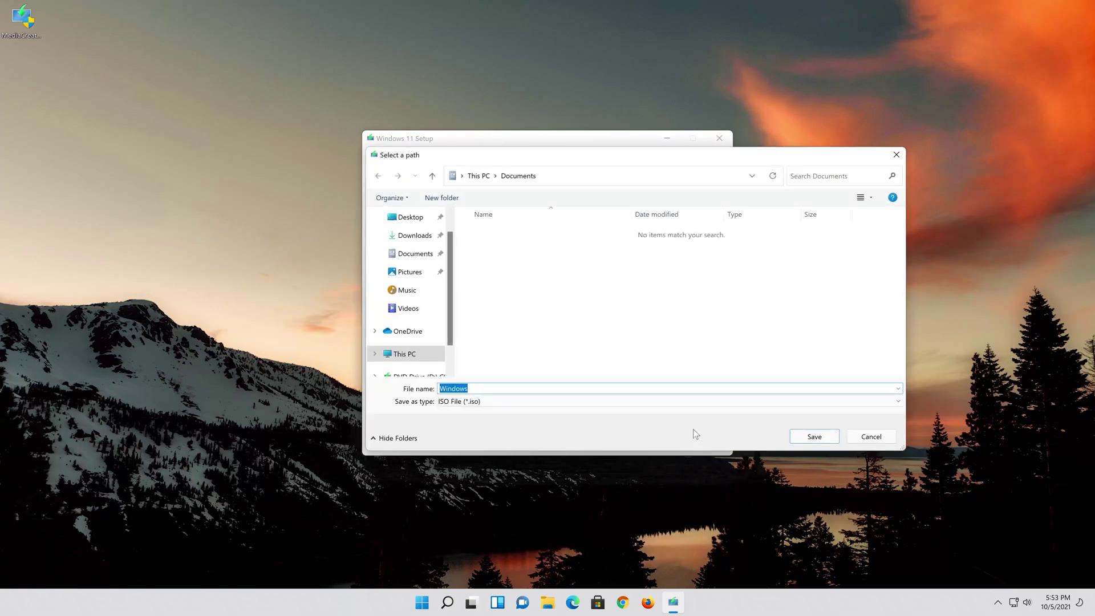
- Save the ISO as 'Windows 11' on the Desktop and finish once the 4.16 GB image is created
click(406, 217)
click(469, 388)
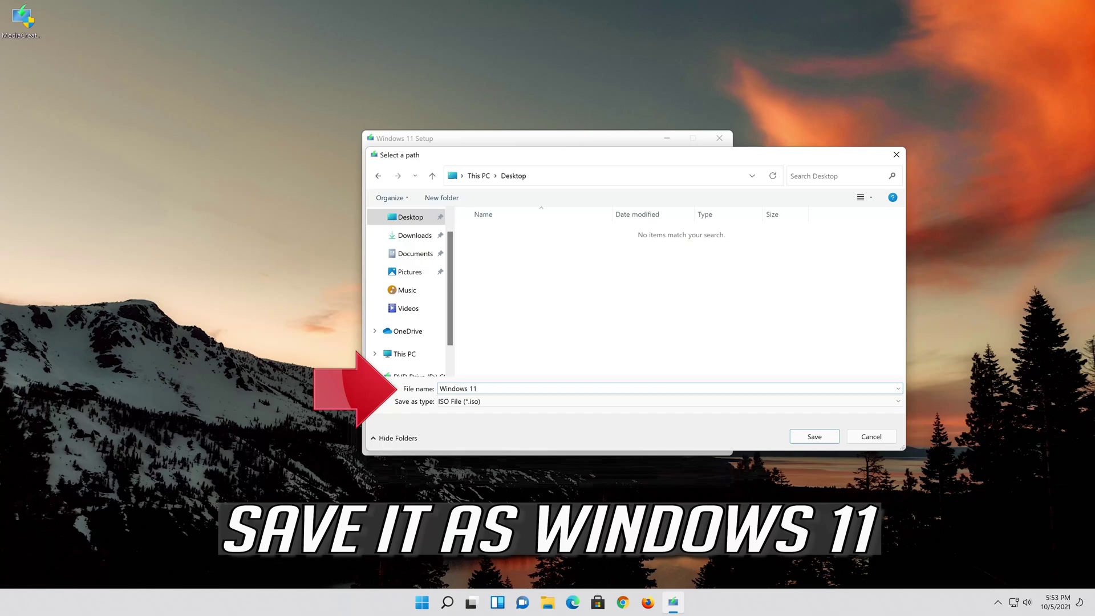
click(814, 437)
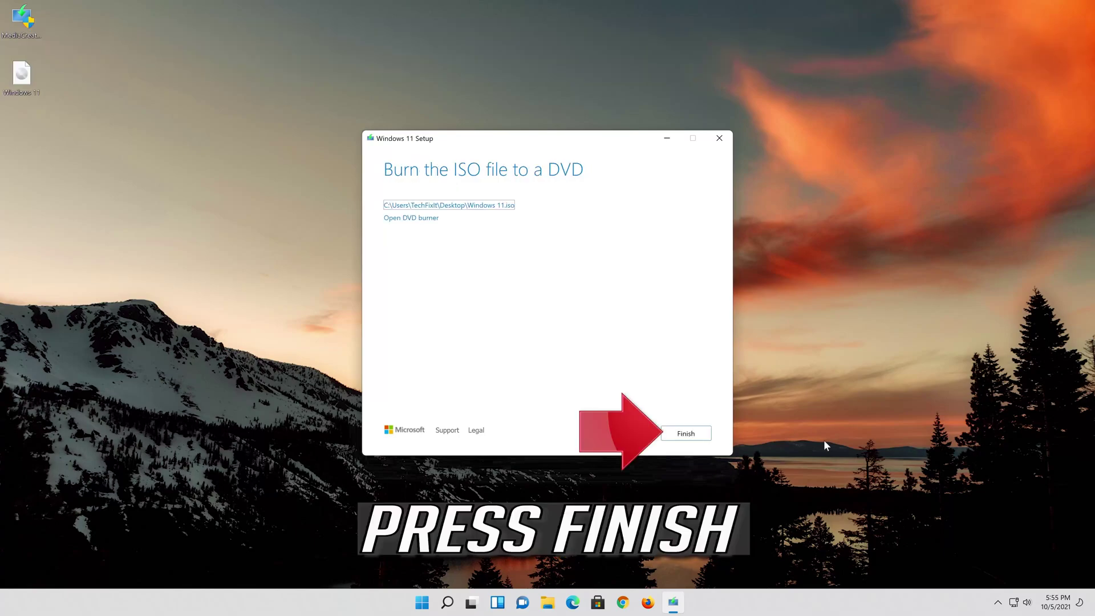
click(686, 433)
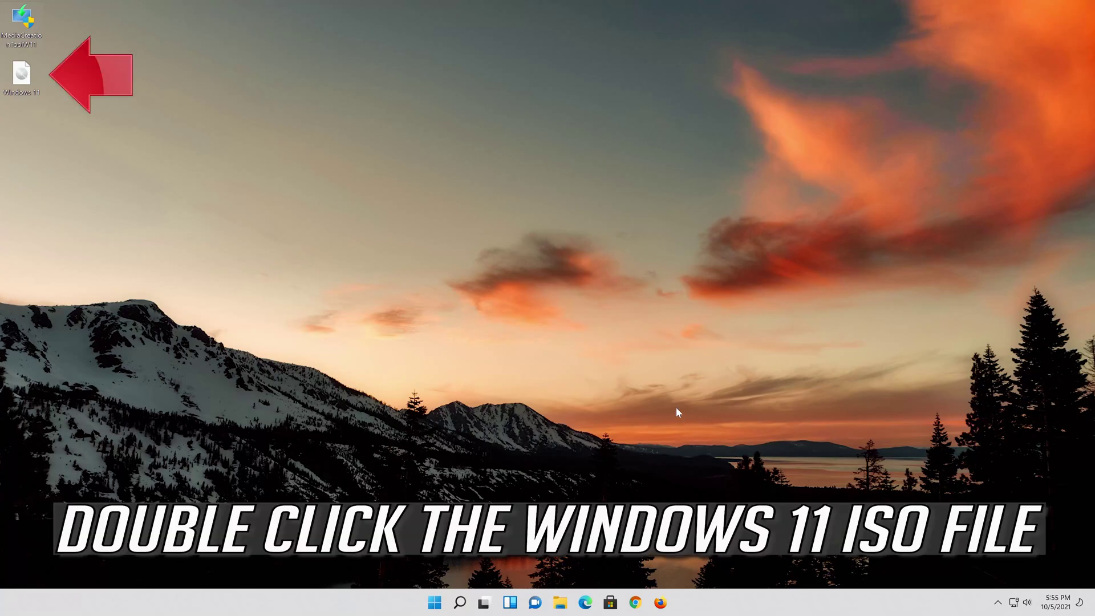
- Mount Windows 11.iso as DVD Drive (E:) and run its setup with administrator approval
double_click(26, 84)
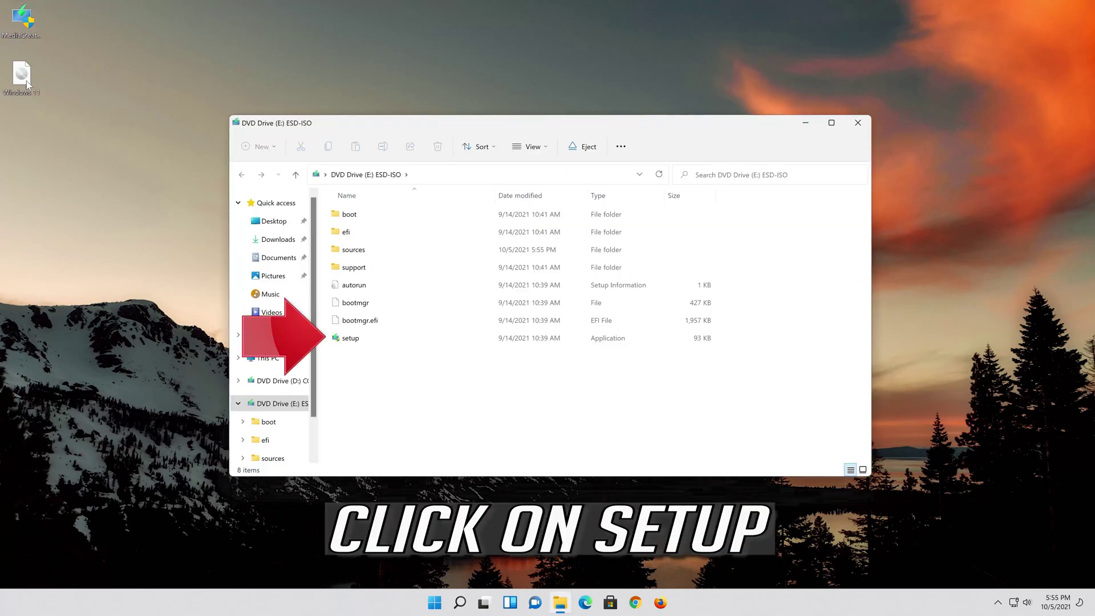
click(381, 334)
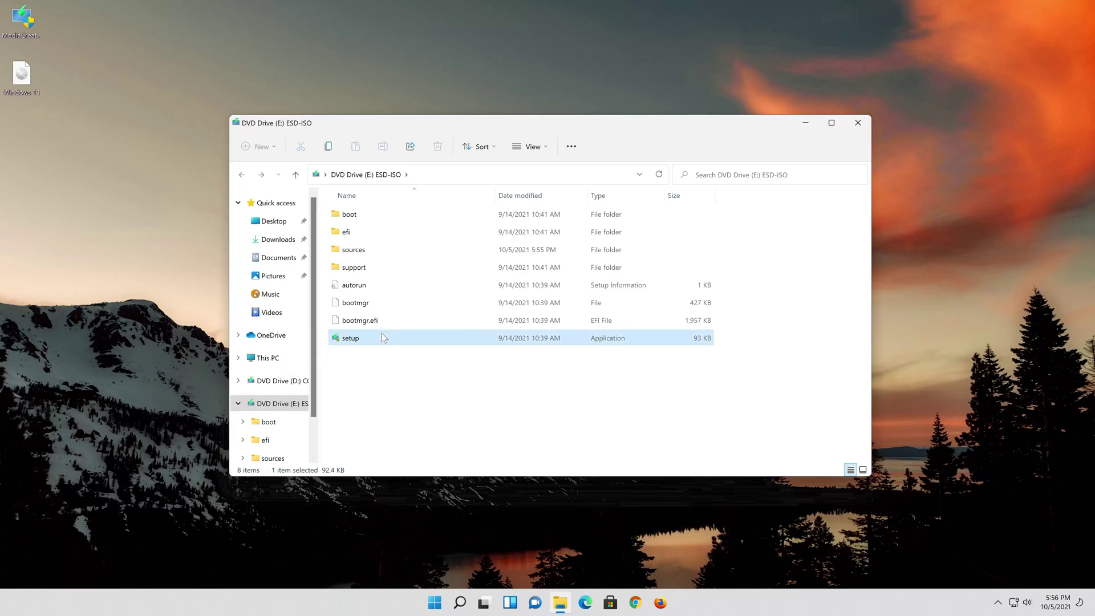
double_click(381, 333)
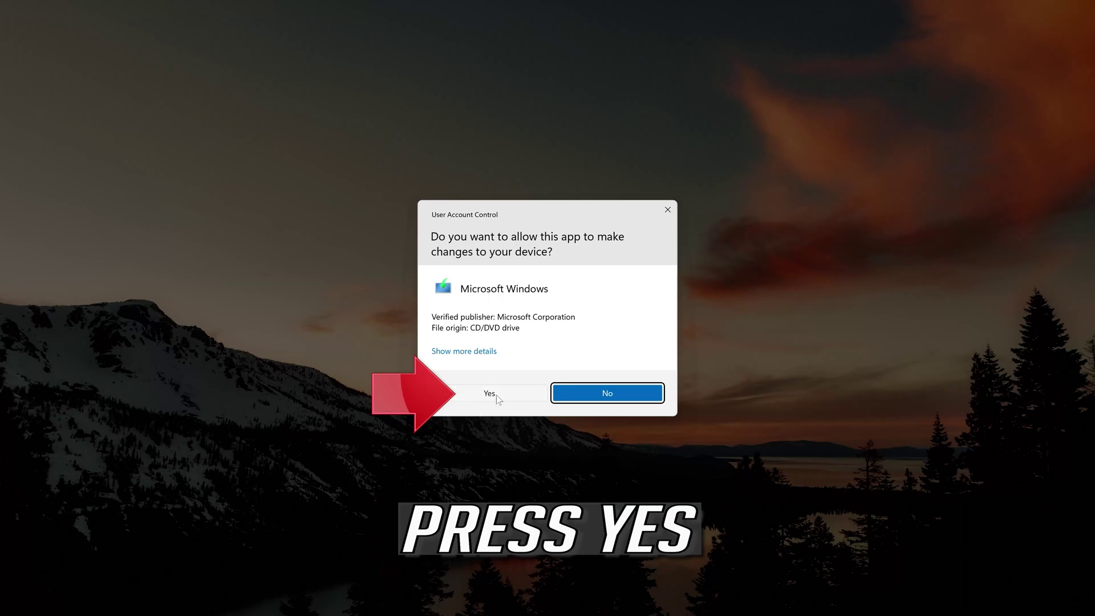
click(489, 393)
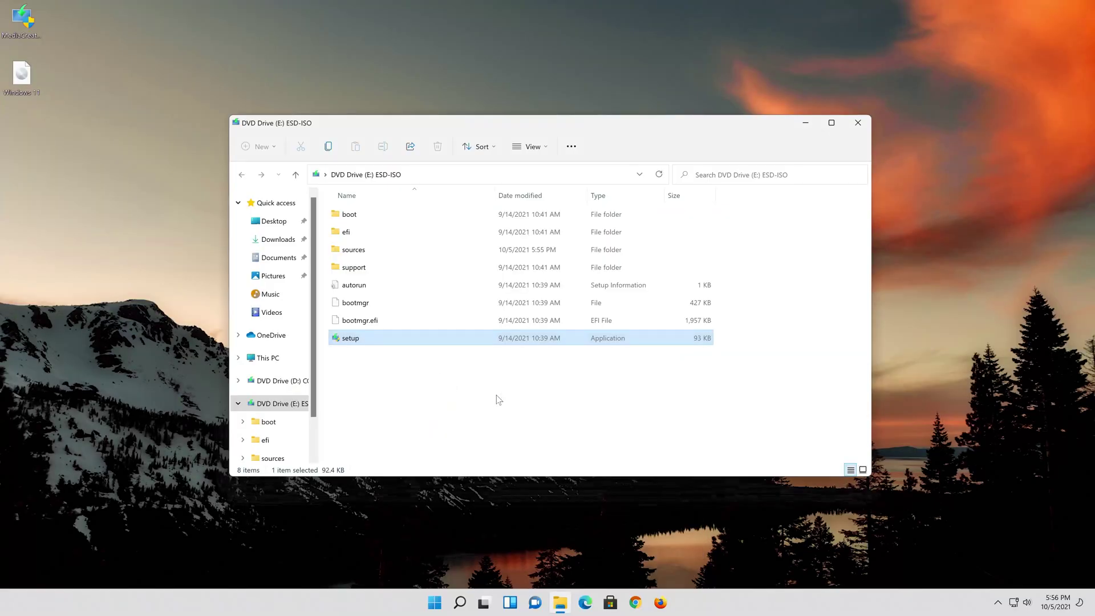
- Close File Explorer, accept the Windows 11 Setup license terms, and open 'Change what to keep'
click(855, 126)
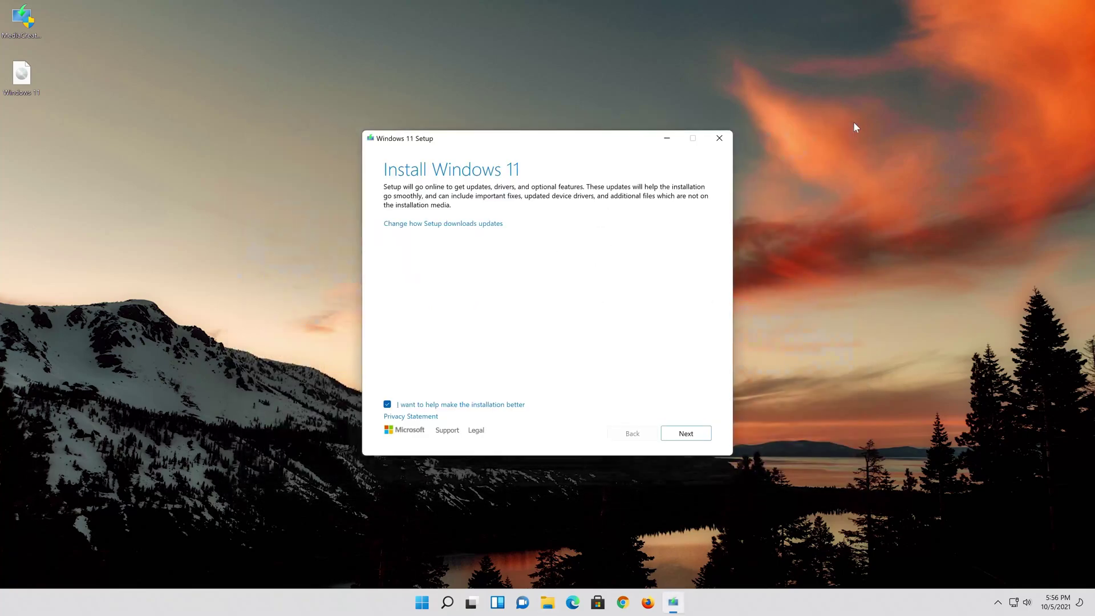
click(696, 441)
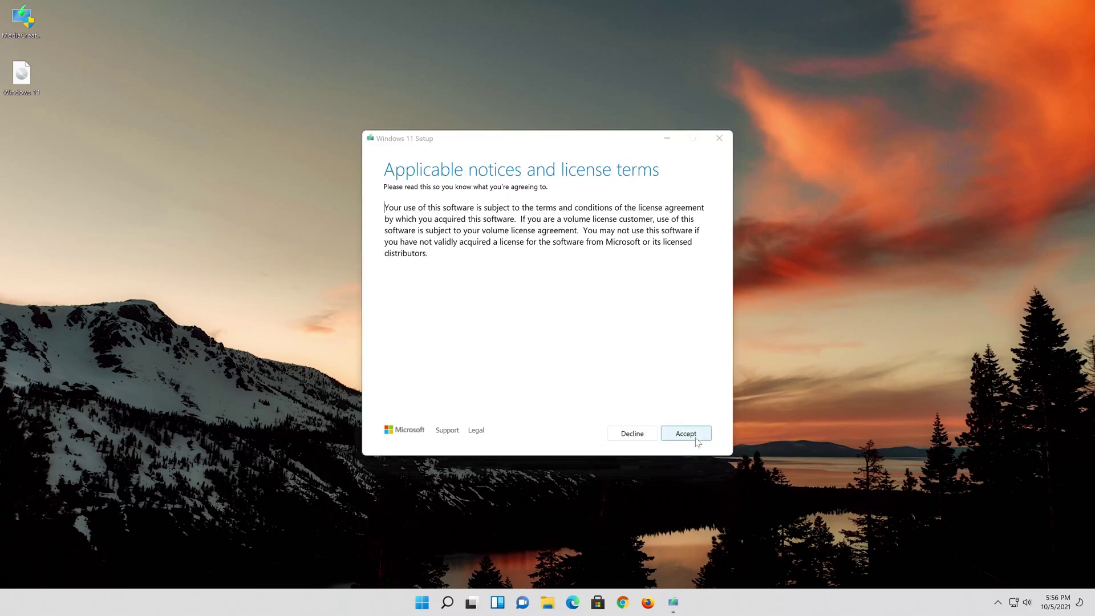
click(690, 439)
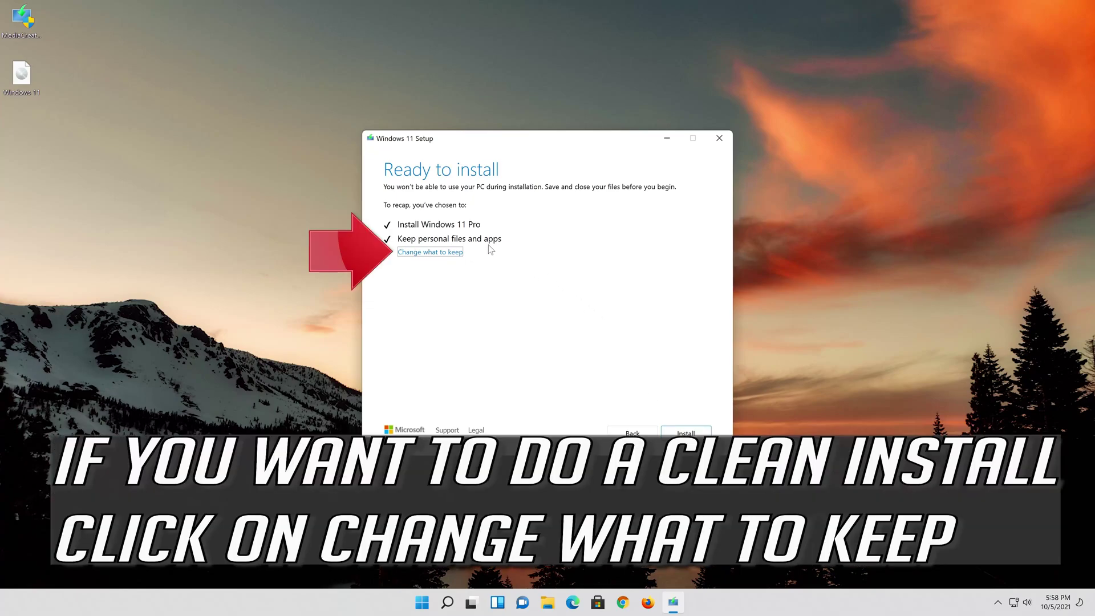
click(450, 254)
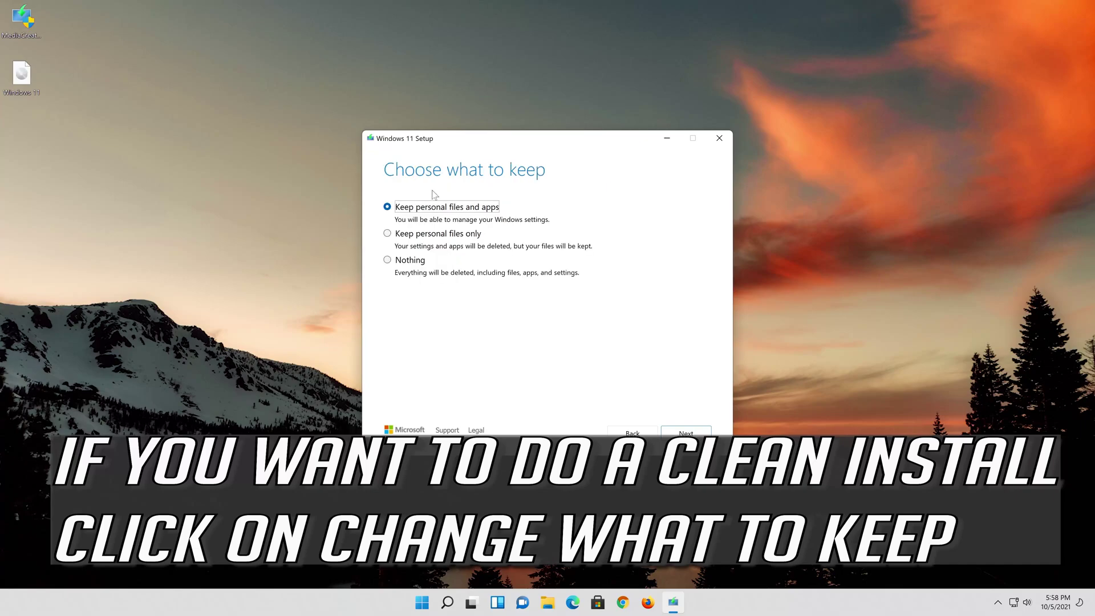